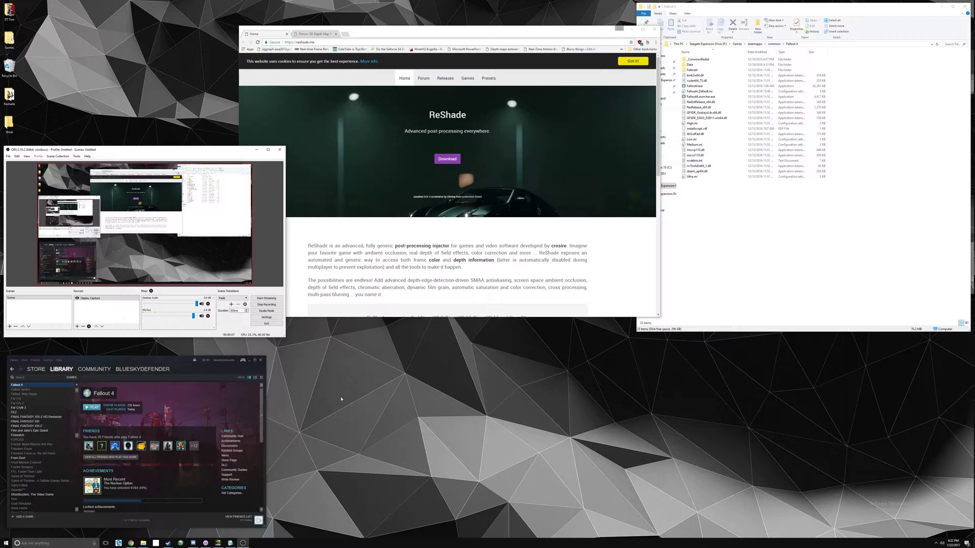
Step: Download ReShade_Setup_3.0.6.exe from the download section of the ReShade website
{"action": "left_click", "coordinate": [386, 252]}
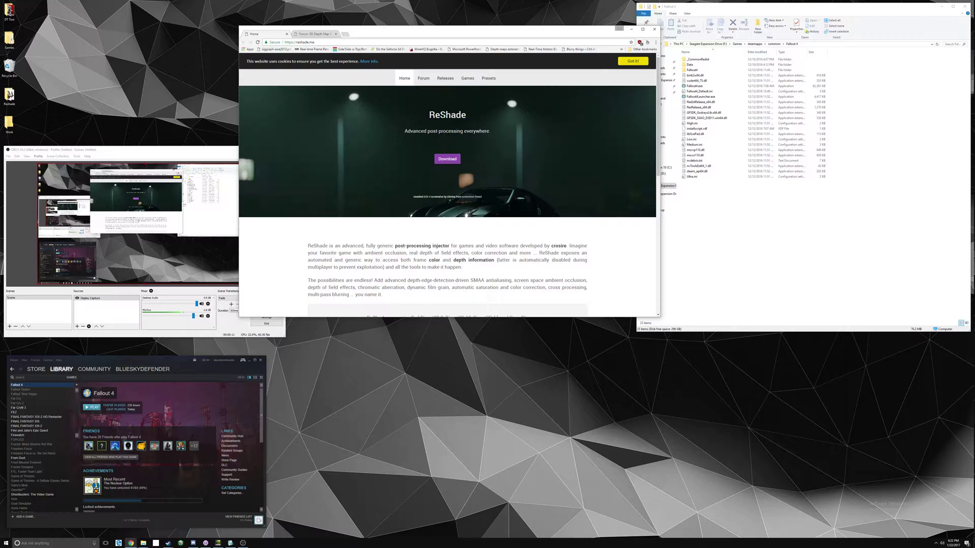
{"action": "left_click", "coordinate": [449, 158]}
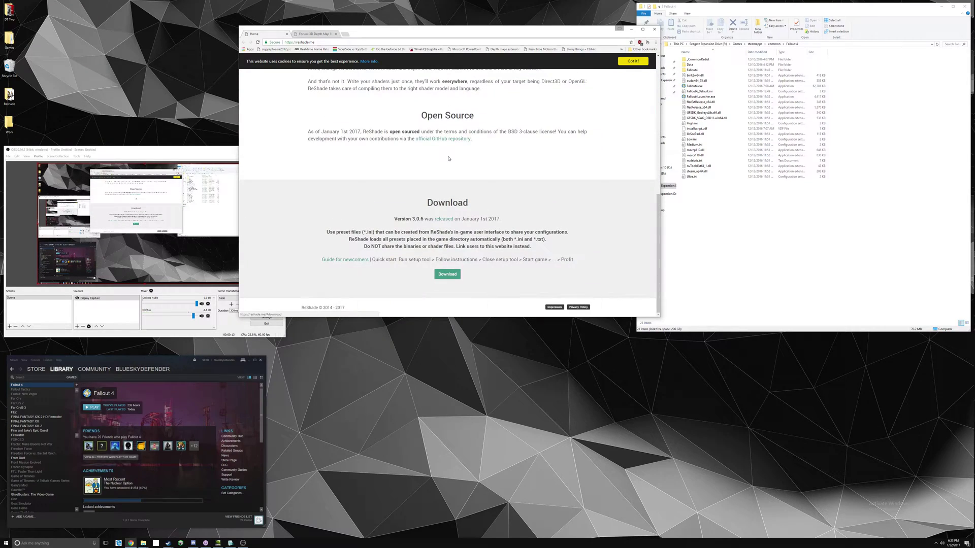
{"action": "left_click", "coordinate": [447, 273]}
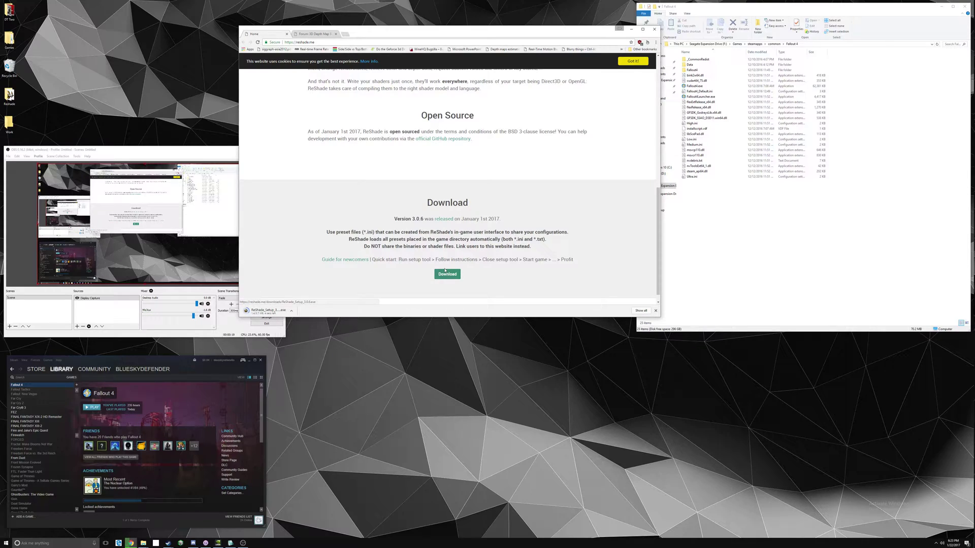
Step: Read the SuperDepth3D post in the 3D Depth Map forum thread and follow its github.com Depth3D link
{"action": "left_click", "coordinate": [303, 35]}
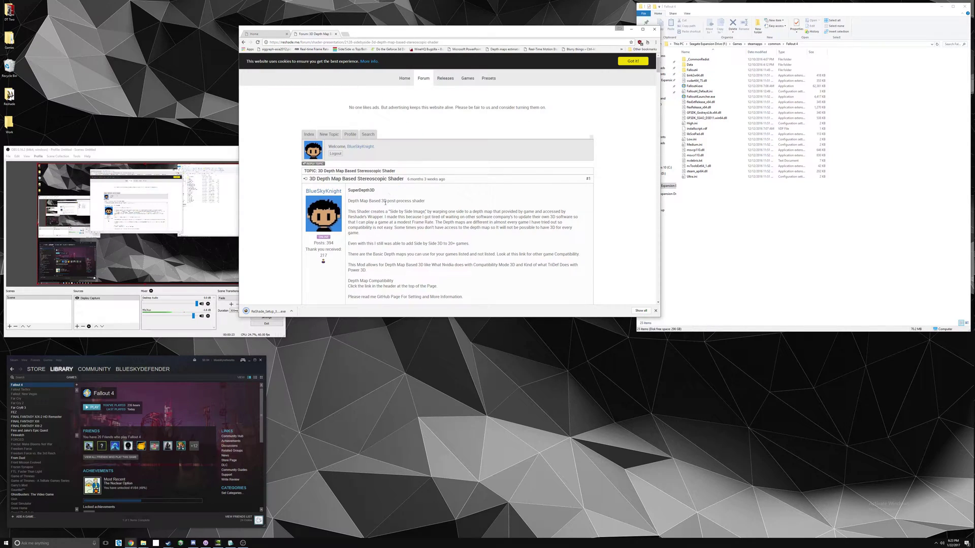
{"action": "scroll", "coordinate": [386, 200], "scroll_direction": "down", "scroll_amount": 4}
{"action": "scroll", "coordinate": [372, 223], "scroll_direction": "down", "scroll_amount": 8}
{"action": "scroll", "coordinate": [373, 226], "scroll_direction": "down", "scroll_amount": 6}
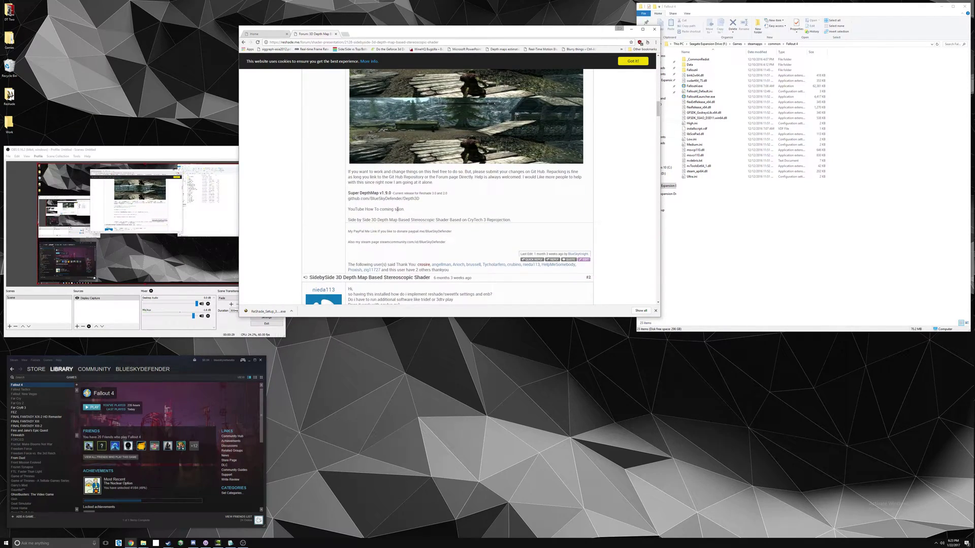
{"action": "left_click", "coordinate": [365, 200]}
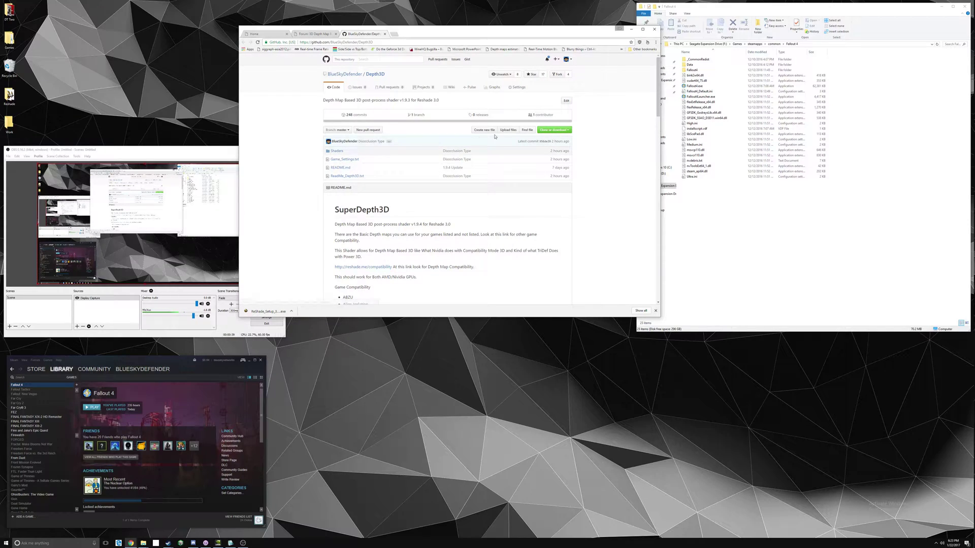
Step: Download the Depth3D repository as Depth3D-master.zip through Clone or download > Download ZIP
{"action": "left_click", "coordinate": [568, 131]}
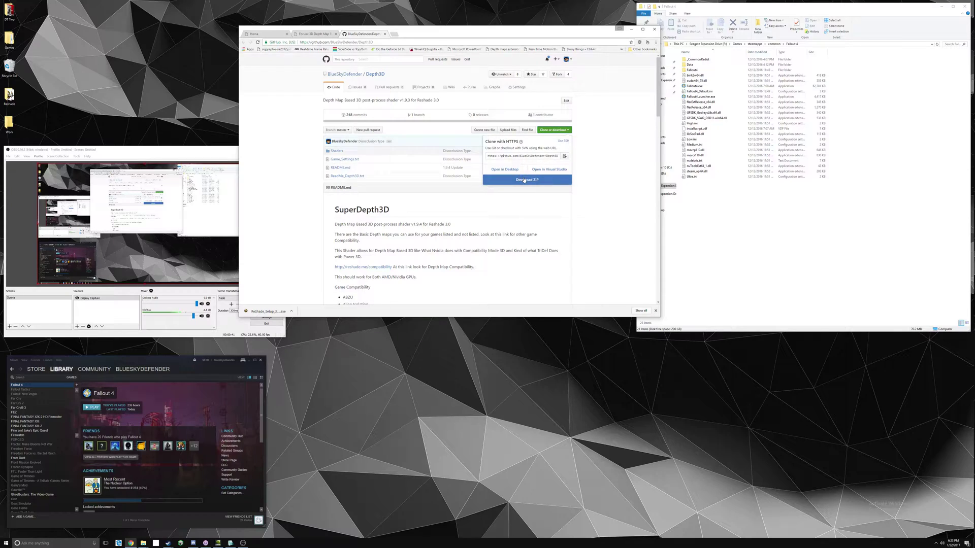
{"action": "left_click", "coordinate": [524, 180]}
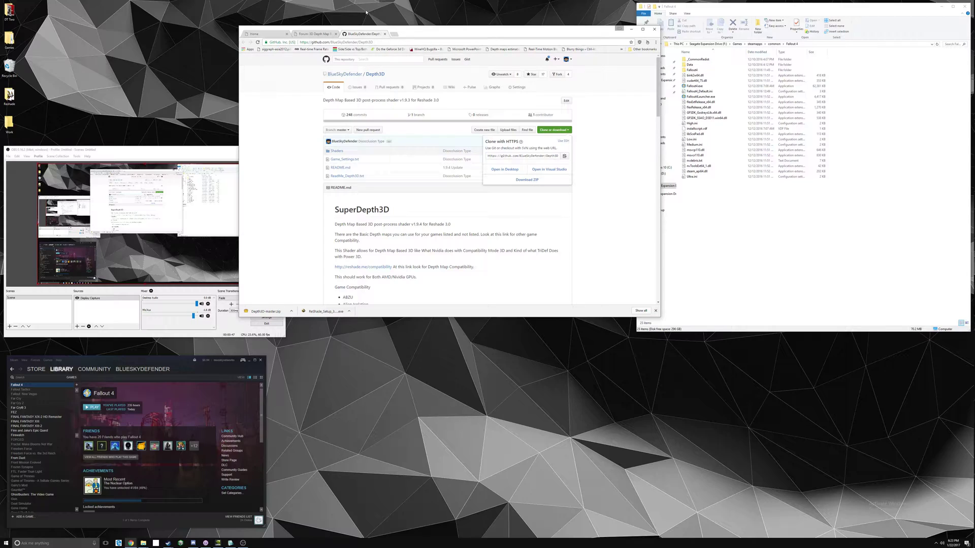
{"action": "left_click", "coordinate": [270, 194]}
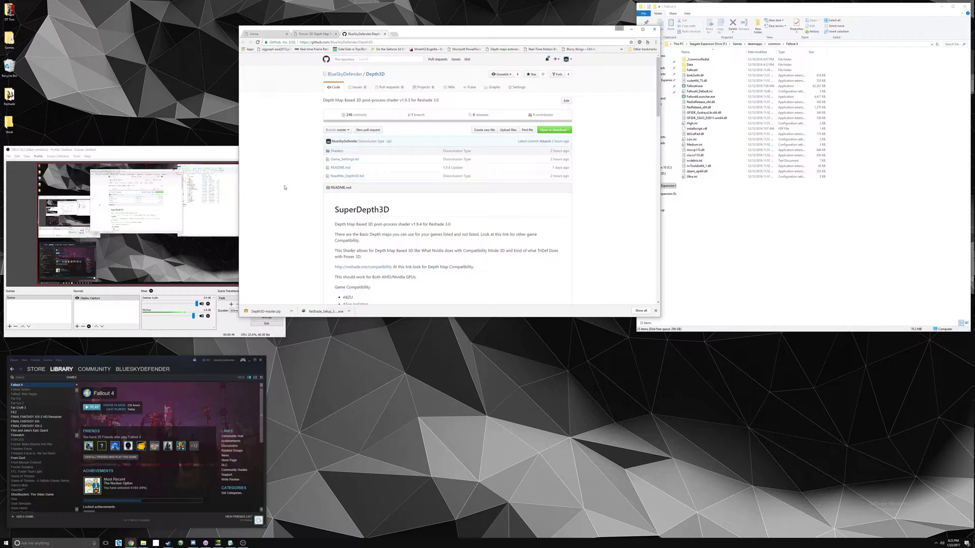
Step: Open Game_Settings.txt and browse the per-game depth settings, selecting the Nosferatu: The Wrath of Malachi line
{"action": "left_click", "coordinate": [338, 160]}
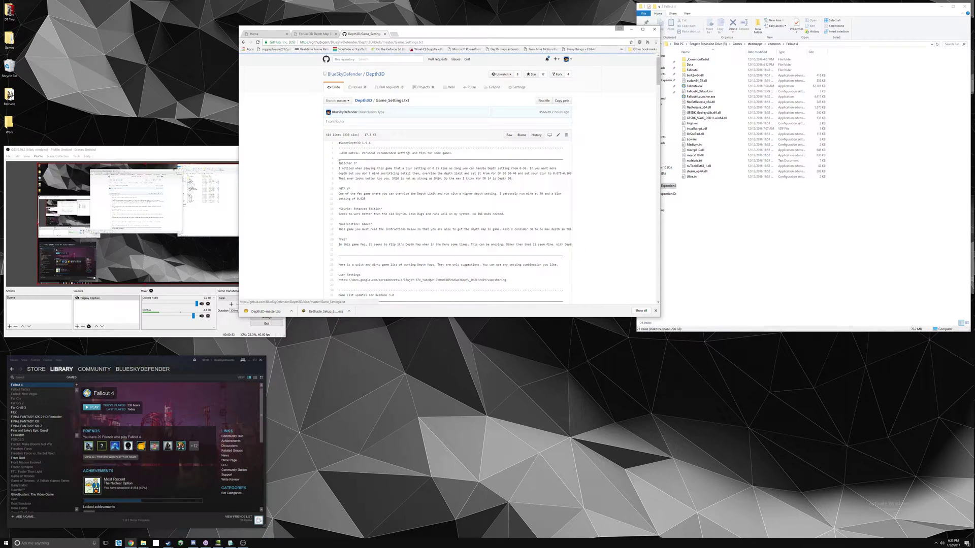
{"action": "scroll", "coordinate": [339, 166], "scroll_direction": "down", "scroll_amount": 6}
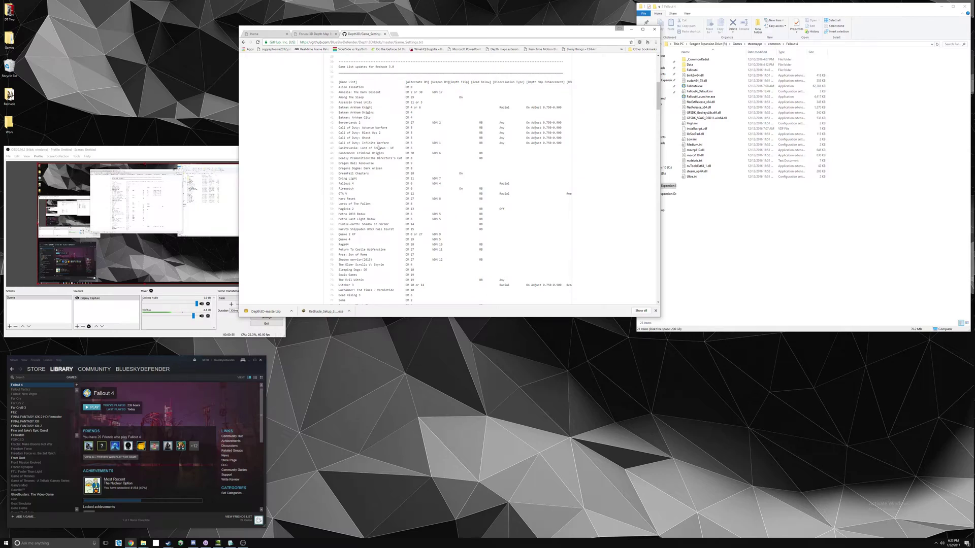
{"action": "scroll", "coordinate": [378, 153], "scroll_direction": "down", "scroll_amount": 4}
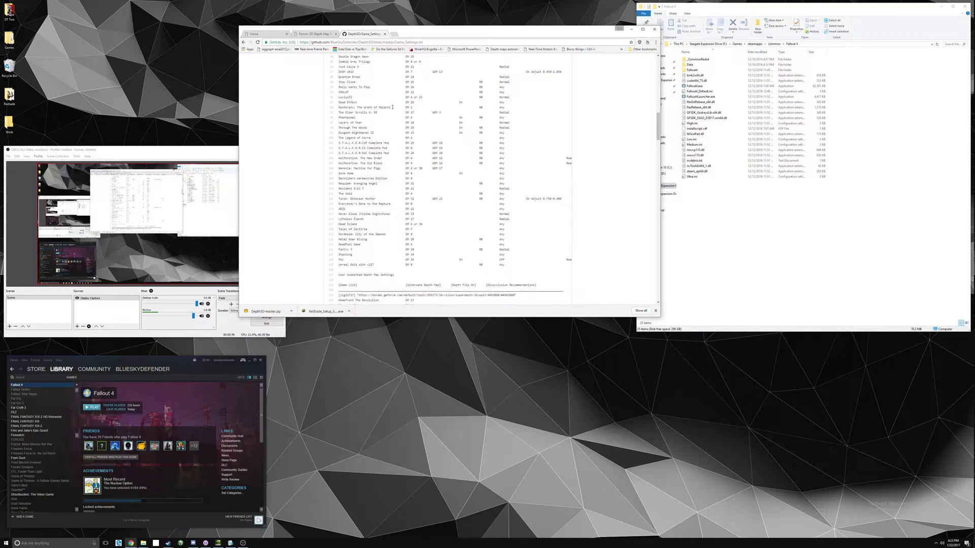
{"action": "left_click_drag", "start_coordinate": [392, 107], "coordinate": [335, 108]}
{"action": "scroll", "coordinate": [482, 106], "scroll_direction": "up", "scroll_amount": 5}
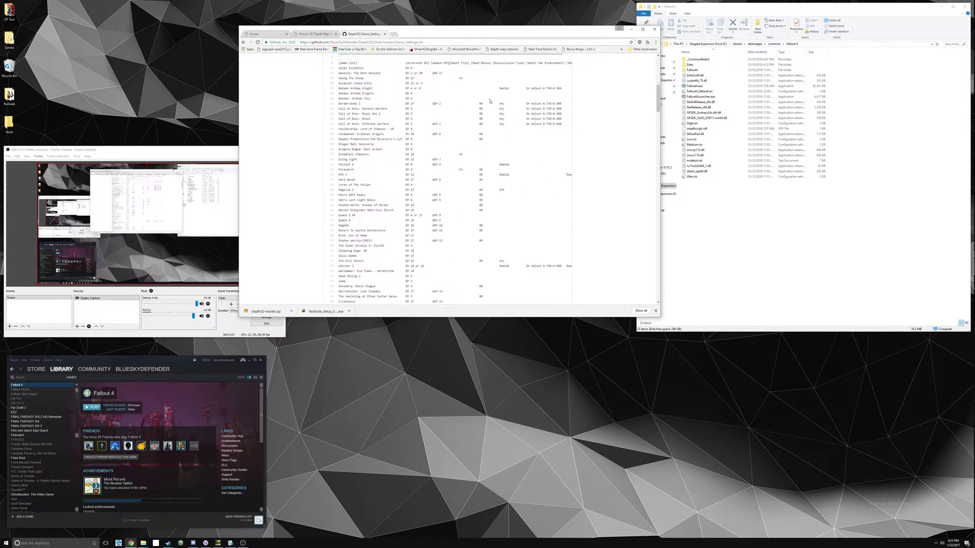
{"action": "scroll", "coordinate": [490, 101], "scroll_direction": "up", "scroll_amount": 2}
{"action": "scroll", "coordinate": [502, 161], "scroll_direction": "down", "scroll_amount": 13}
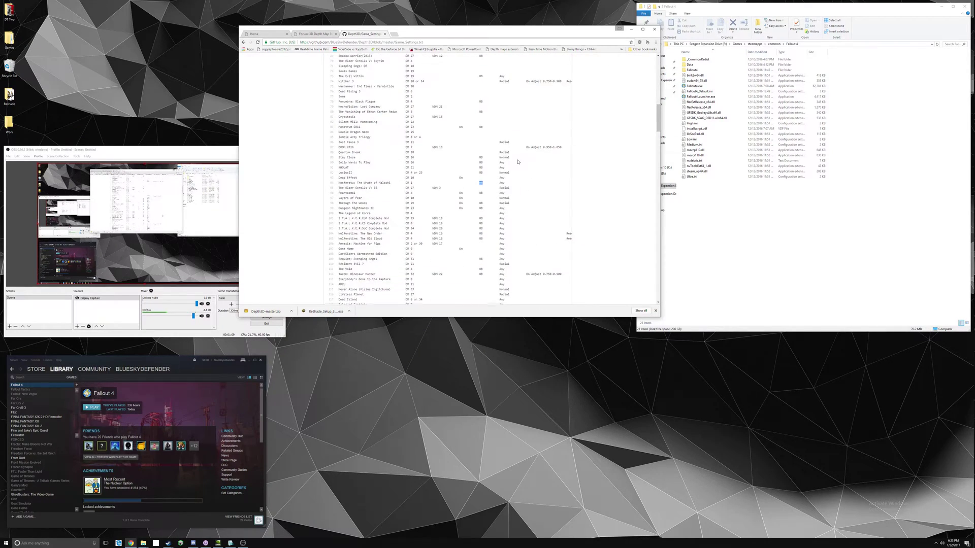
{"action": "scroll", "coordinate": [518, 156], "scroll_direction": "down", "scroll_amount": 10}
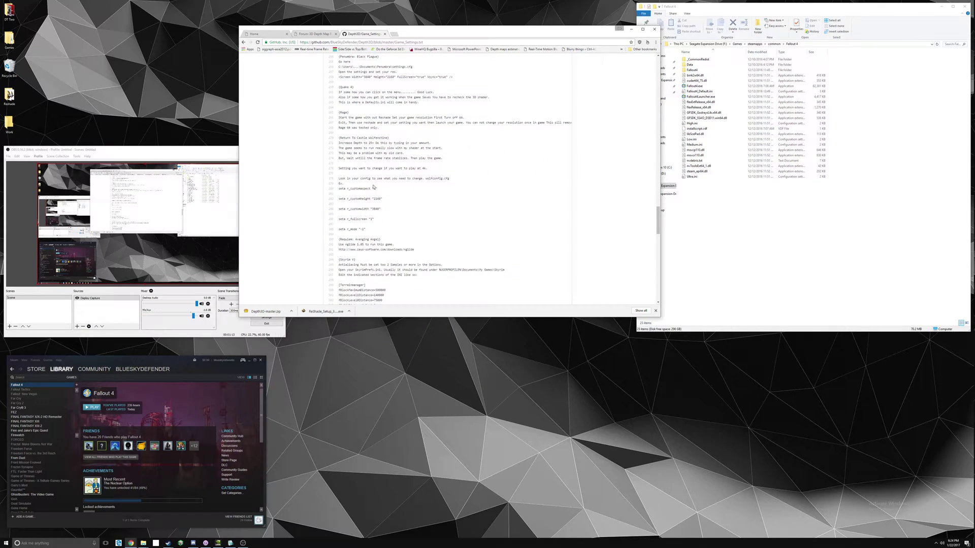
{"action": "scroll", "coordinate": [372, 183], "scroll_direction": "down", "scroll_amount": 6}
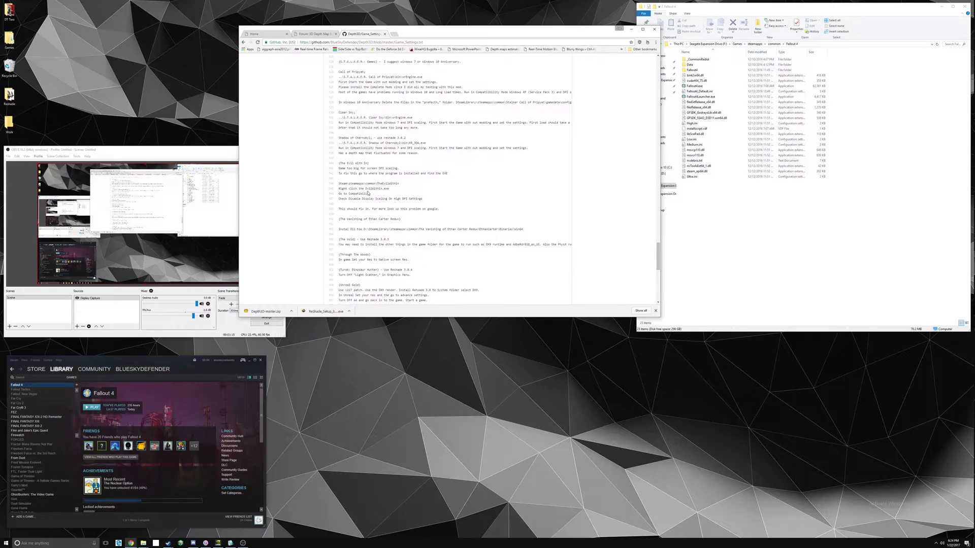
{"action": "scroll", "coordinate": [342, 178], "scroll_direction": "up", "scroll_amount": 6}
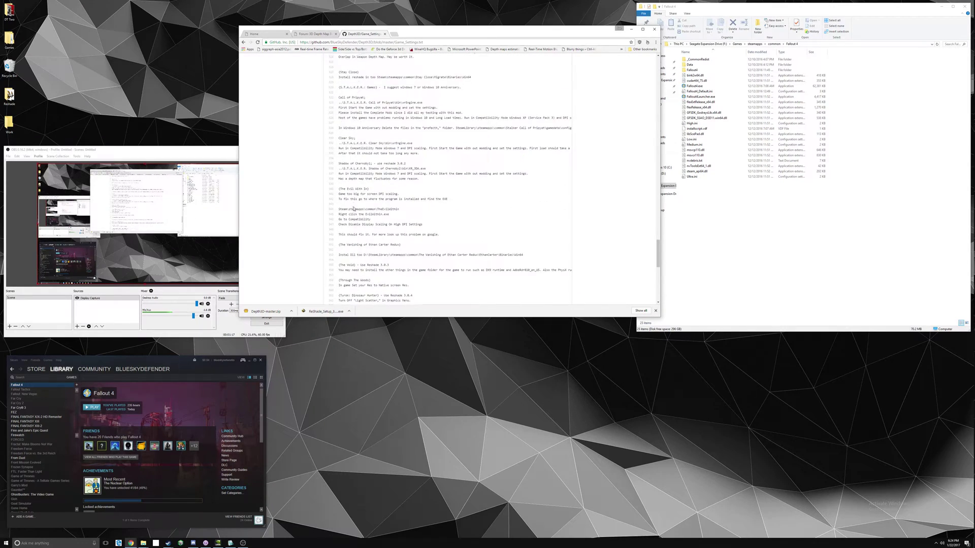
{"action": "scroll", "coordinate": [358, 205], "scroll_direction": "up", "scroll_amount": 3}
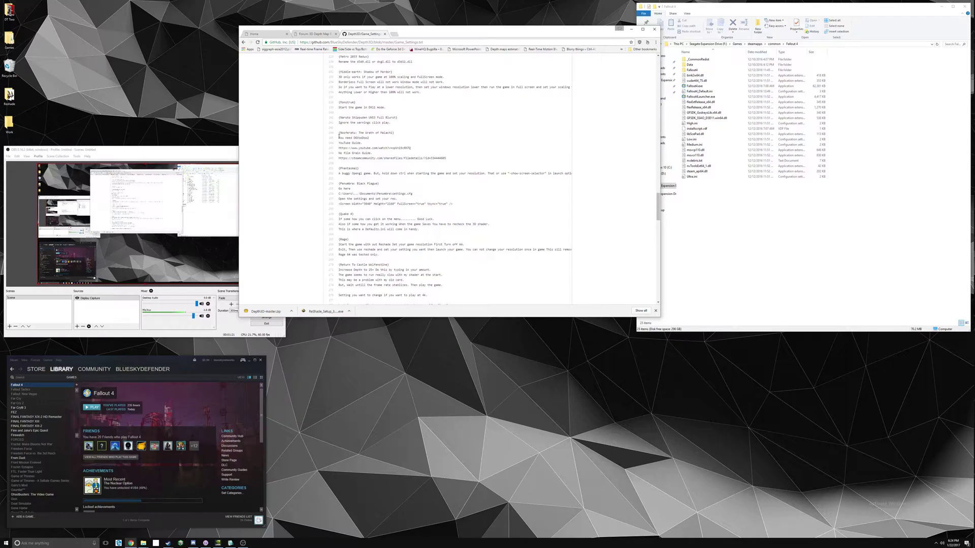
{"action": "left_click_drag", "start_coordinate": [345, 137], "coordinate": [378, 137]}
{"action": "left_click_drag", "start_coordinate": [378, 137], "coordinate": [378, 141]}
{"action": "left_click", "coordinate": [411, 149]}
{"action": "left_click", "coordinate": [337, 148], "text": "shift"}
{"action": "left_click_drag", "start_coordinate": [338, 158], "coordinate": [447, 156]}
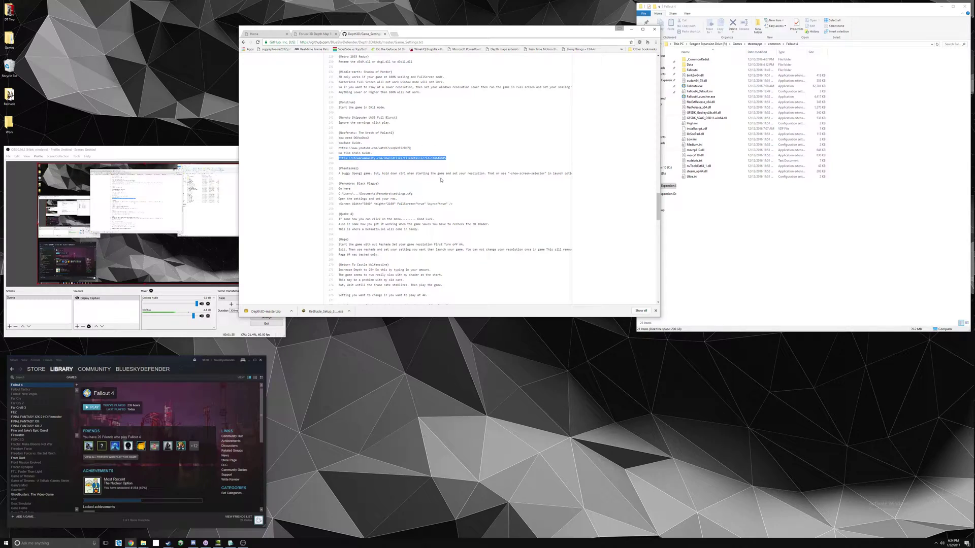
{"action": "scroll", "coordinate": [440, 192], "scroll_direction": "up", "scroll_amount": 3}
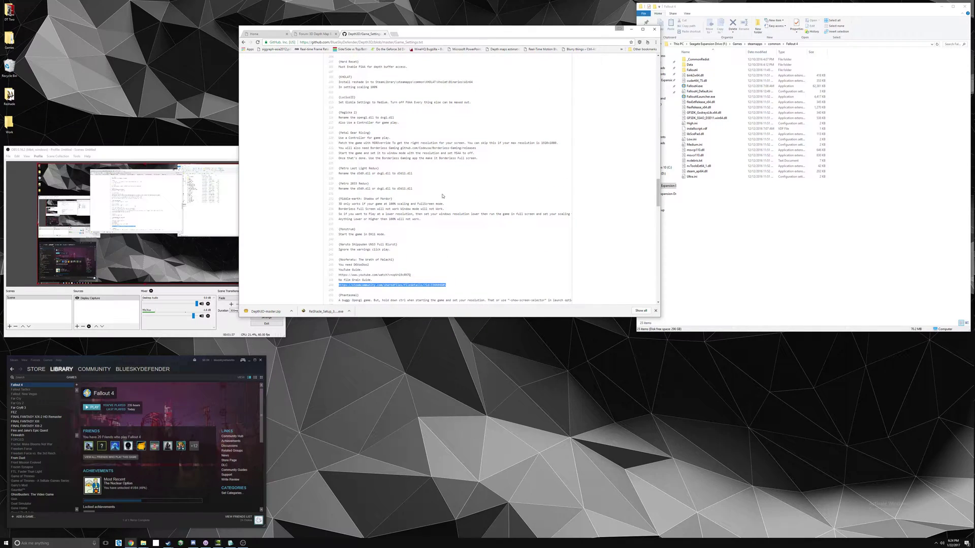
{"action": "scroll", "coordinate": [395, 193], "scroll_direction": "up", "scroll_amount": 12}
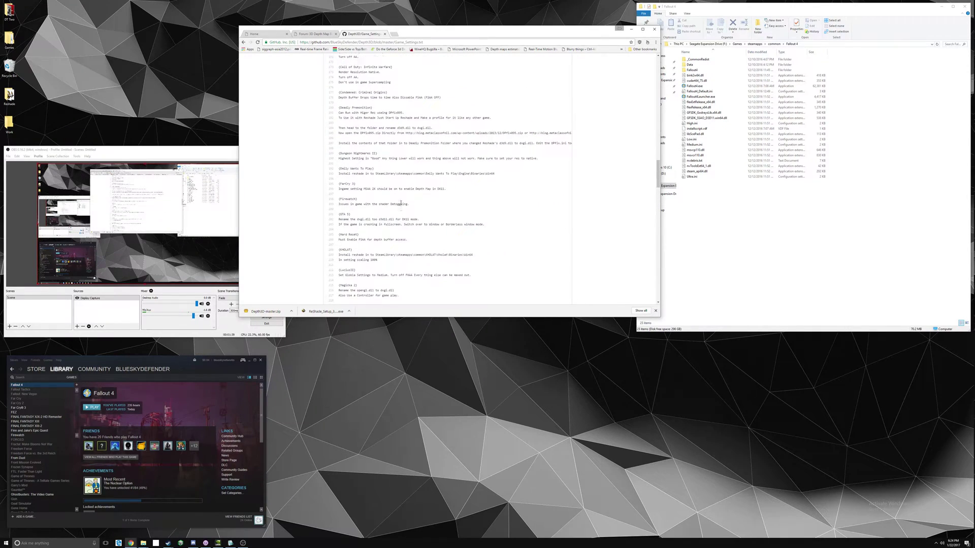
{"action": "scroll", "coordinate": [395, 193], "scroll_direction": "up", "scroll_amount": 8}
{"action": "scroll", "coordinate": [368, 193], "scroll_direction": "down", "scroll_amount": 2}
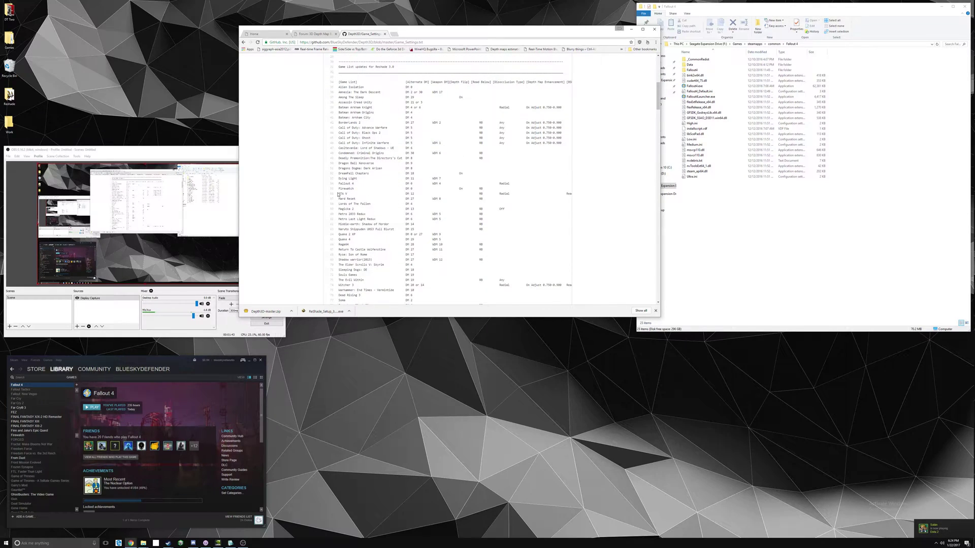
Step: Highlight line 54 (Fallout 4) in Game_Settings.txt and open the Downloads folder from Chrome's download shelf
{"action": "left_click", "coordinate": [333, 184]}
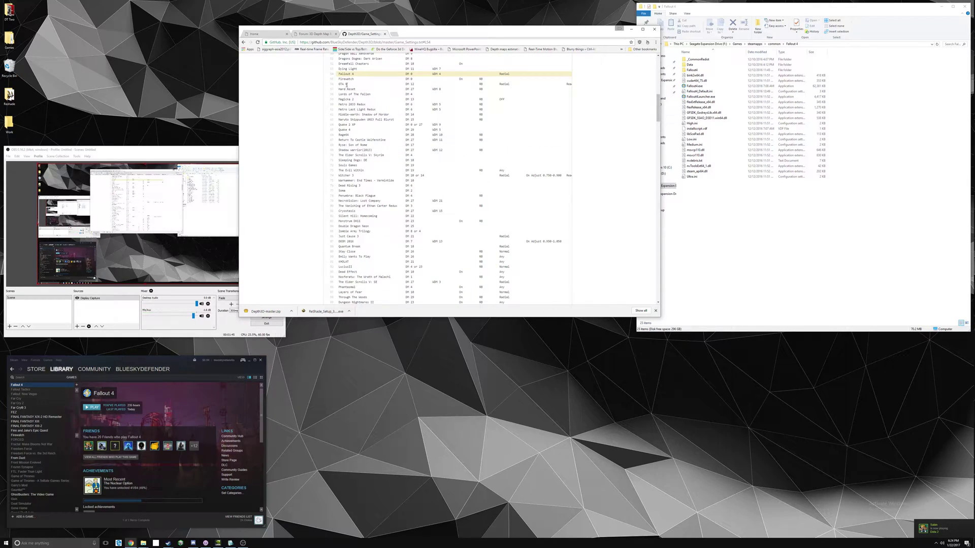
{"action": "scroll", "coordinate": [417, 191], "scroll_direction": "up", "scroll_amount": 5}
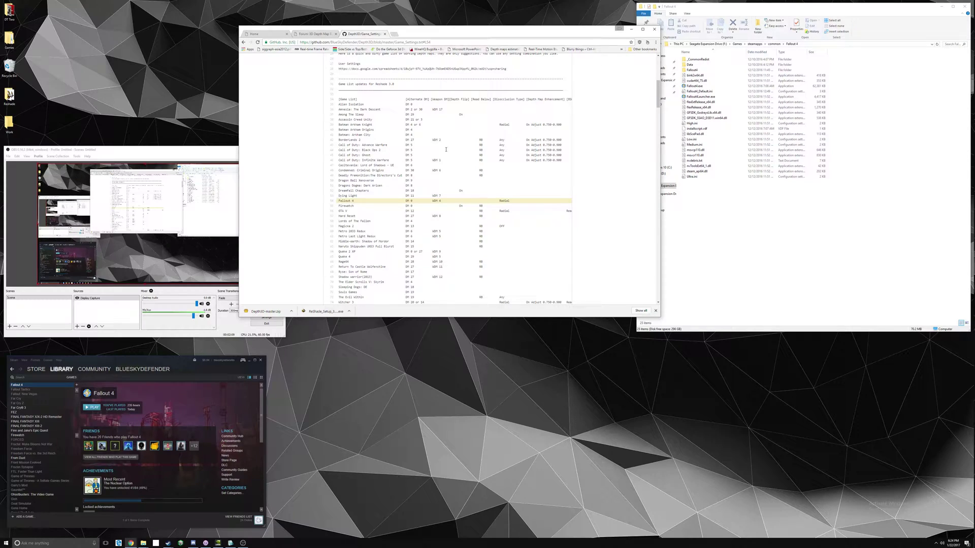
{"action": "left_click_drag", "start_coordinate": [157, 152], "coordinate": [161, 97]}
{"action": "left_click", "coordinate": [378, 315]}
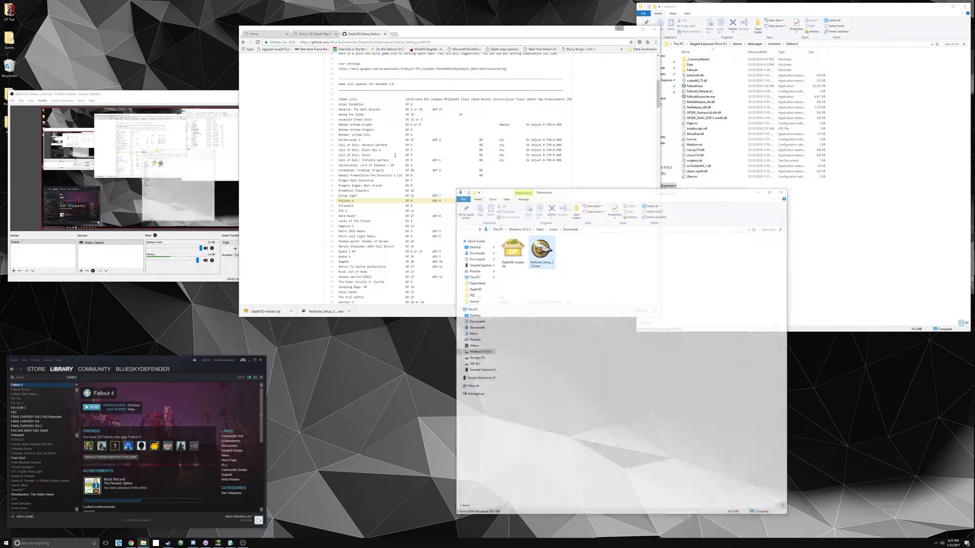
Step: Extract Depth3D-master.zip into its own Depth3D-master folder
{"action": "right_click", "coordinate": [514, 261]}
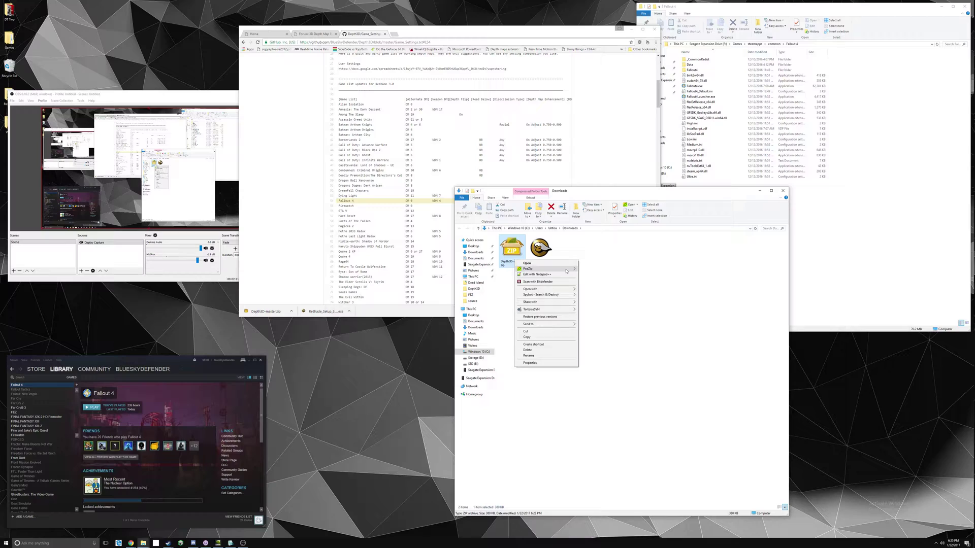
{"action": "mouse_move", "coordinate": [564, 324]}
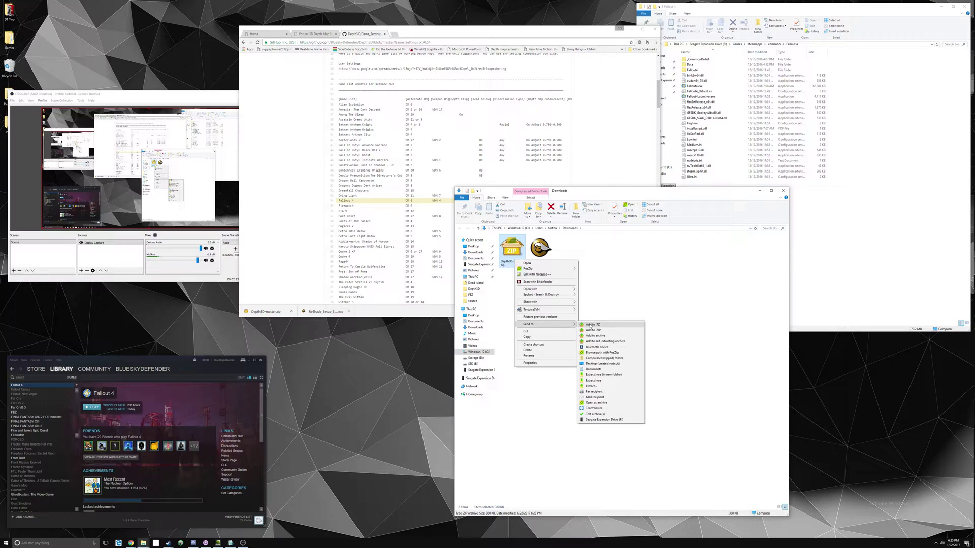
{"action": "left_click", "coordinate": [602, 381]}
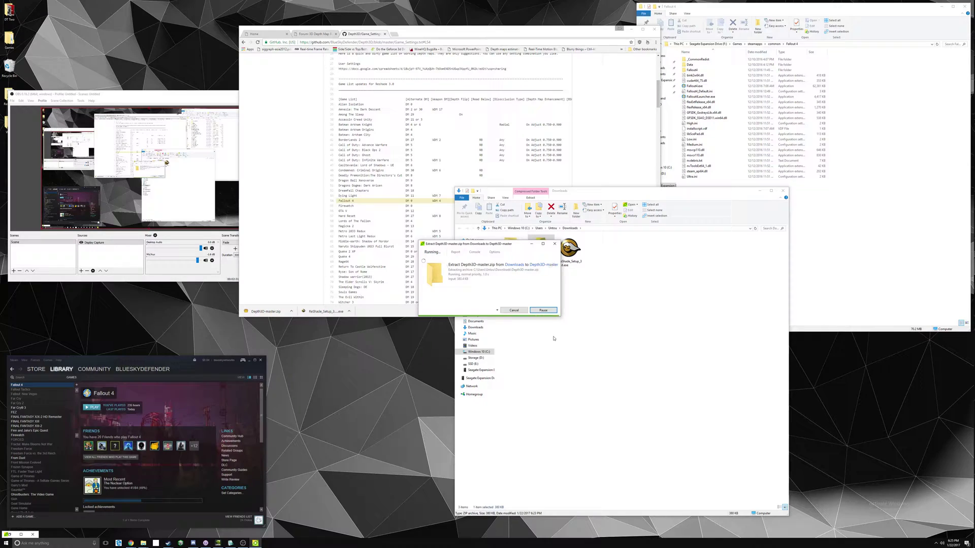
Step: Delete the Depth3D-master.zip archive and select the ReShade 3.0.6 setup file
{"action": "right_click", "coordinate": [541, 261]}
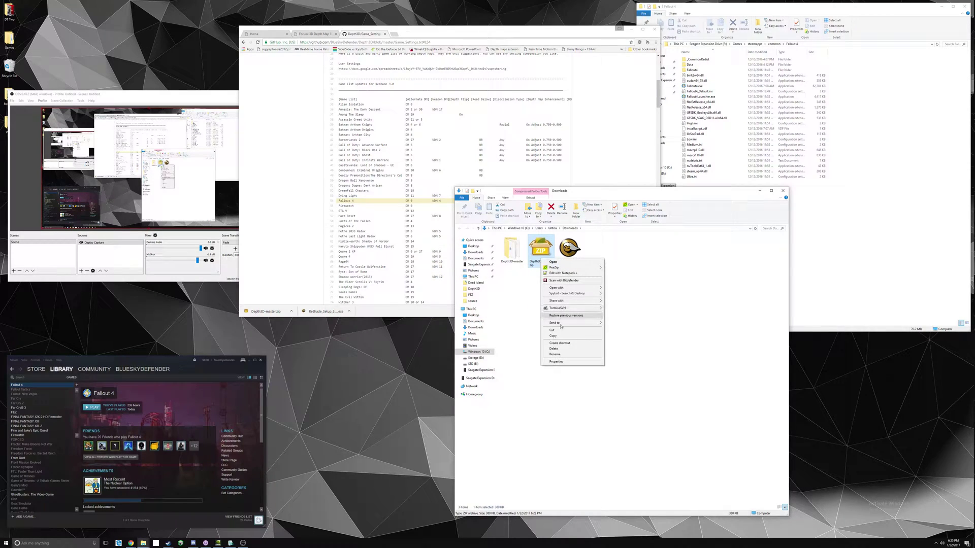
{"action": "left_click", "coordinate": [554, 348]}
{"action": "left_click", "coordinate": [543, 253]}
{"action": "right_click", "coordinate": [546, 257]}
Step: Install ReShade to the Fallout 4 executable, skipping the standard effects download, then close the installer
{"action": "left_click", "coordinate": [554, 259]}
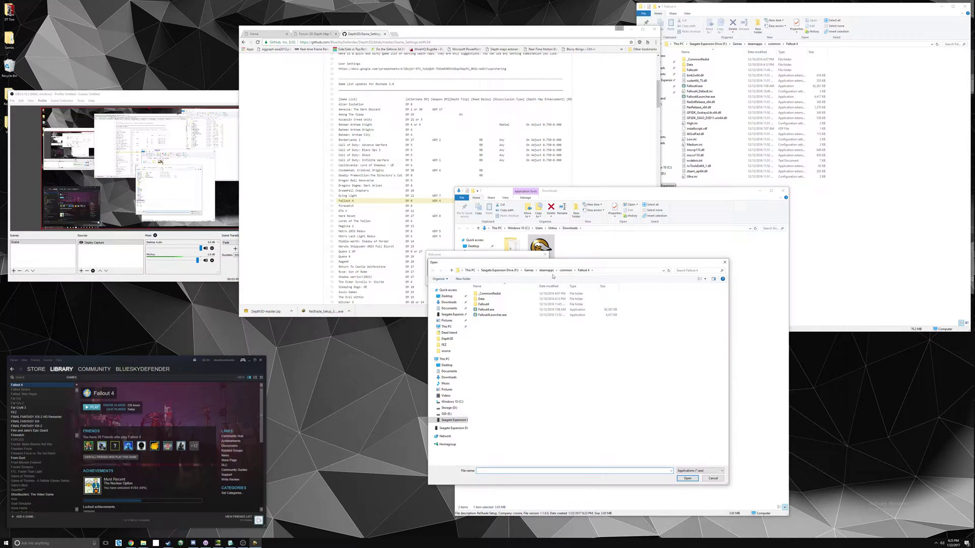
{"action": "double_click", "coordinate": [490, 310]}
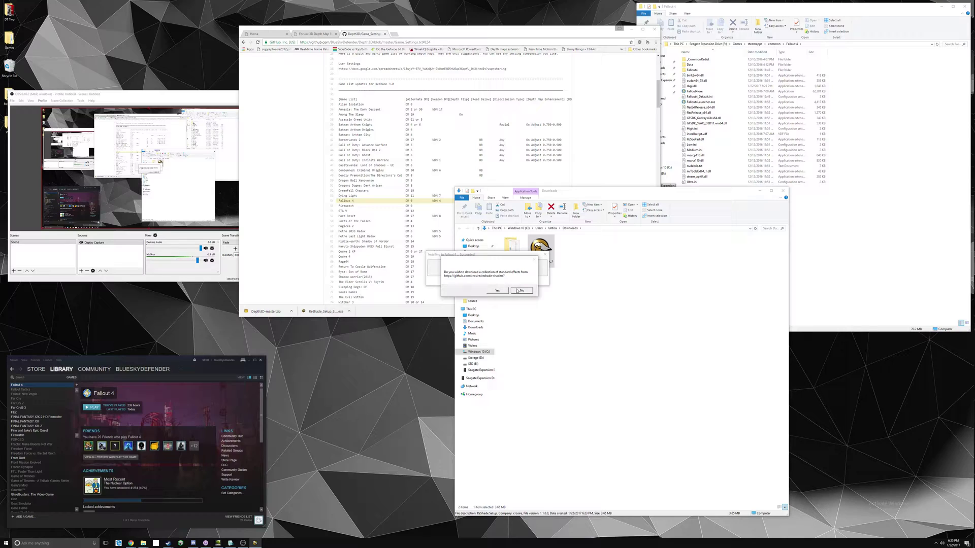
{"action": "left_click", "coordinate": [522, 291]}
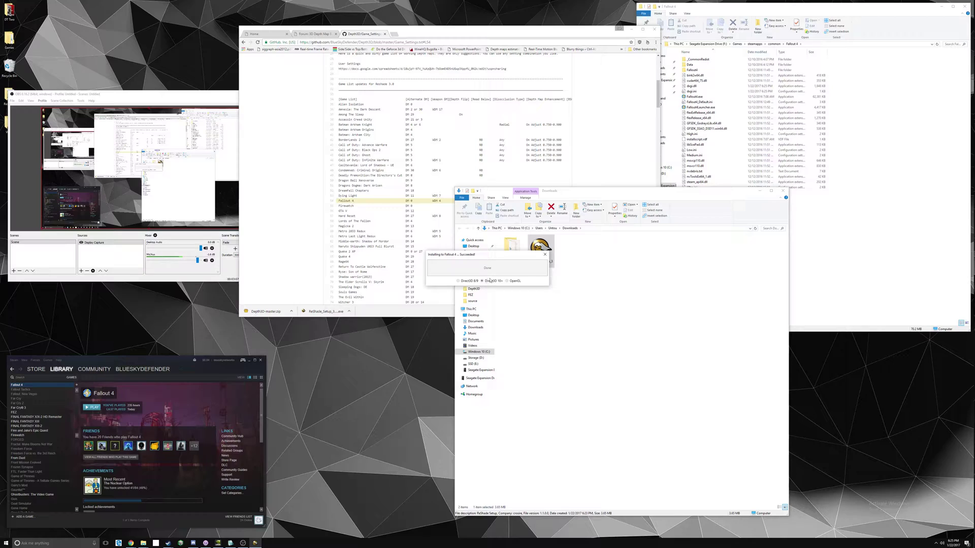
{"action": "left_click", "coordinate": [544, 255]}
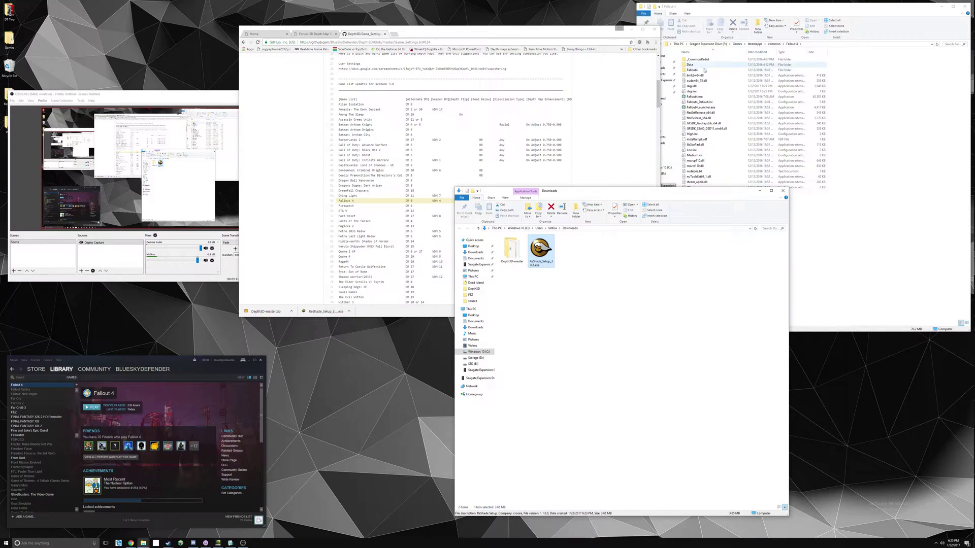
{"action": "left_click_drag", "start_coordinate": [710, 197], "coordinate": [515, 210]}
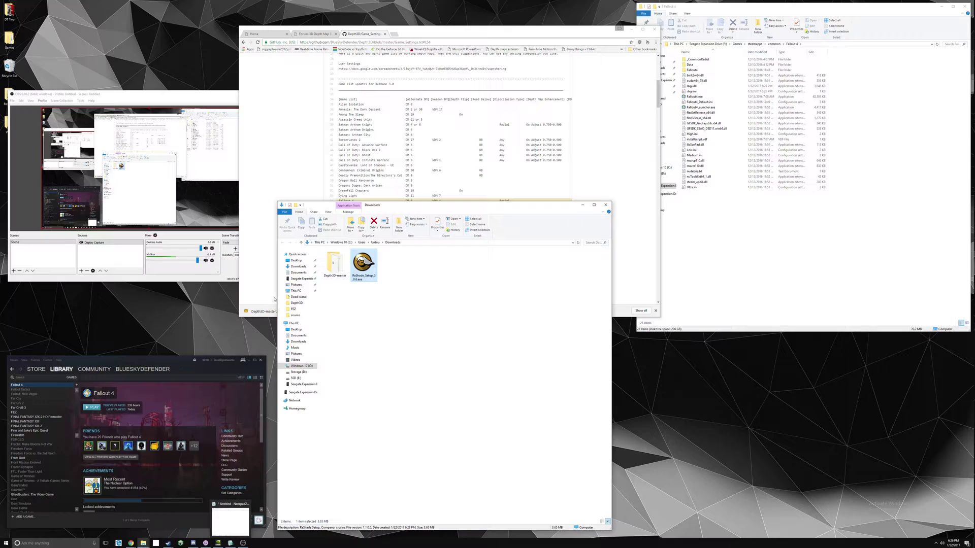
Step: Copy SuperDepth3D.fx from Depth3D-master\Shaders into the Fallout 4 folder and launch Fallout 4 from Steam
{"action": "double_click", "coordinate": [334, 262]}
{"action": "double_click", "coordinate": [333, 258]}
{"action": "right_click", "coordinate": [334, 265]}
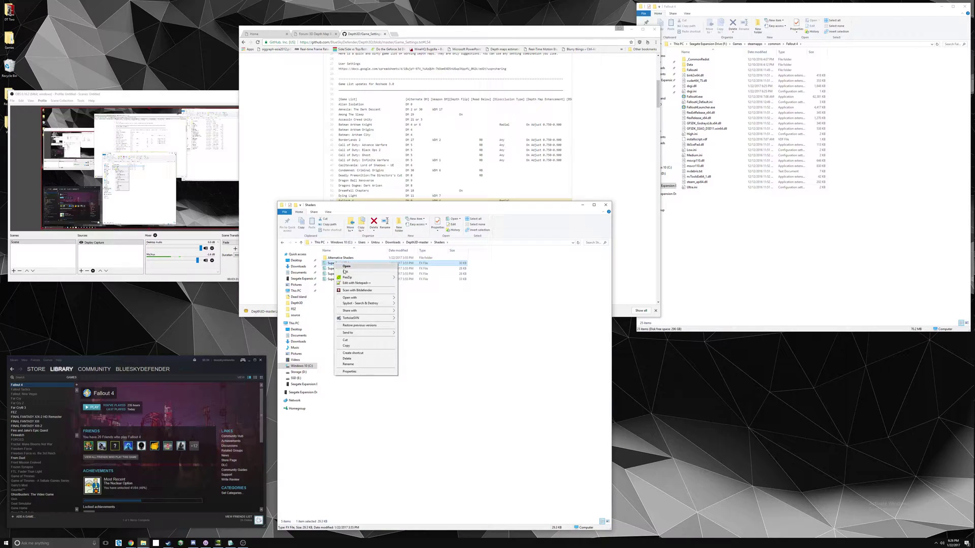
{"action": "left_click", "coordinate": [356, 348]}
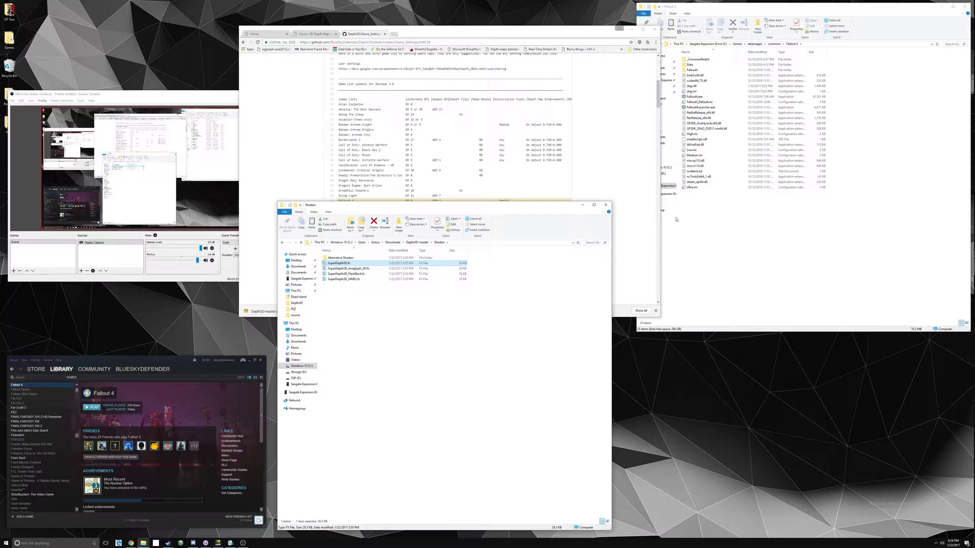
{"action": "right_click", "coordinate": [709, 215]}
{"action": "left_click", "coordinate": [726, 249]}
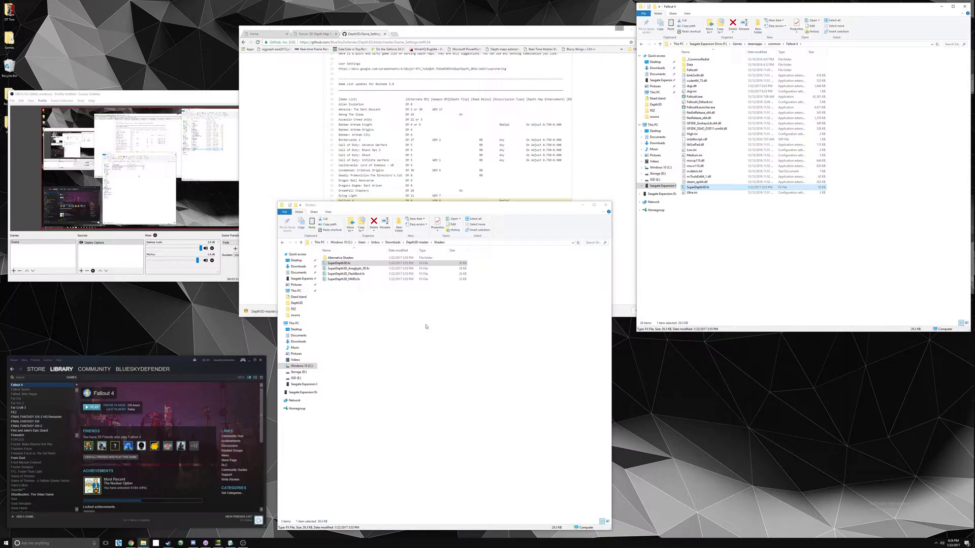
{"action": "left_click", "coordinate": [95, 407]}
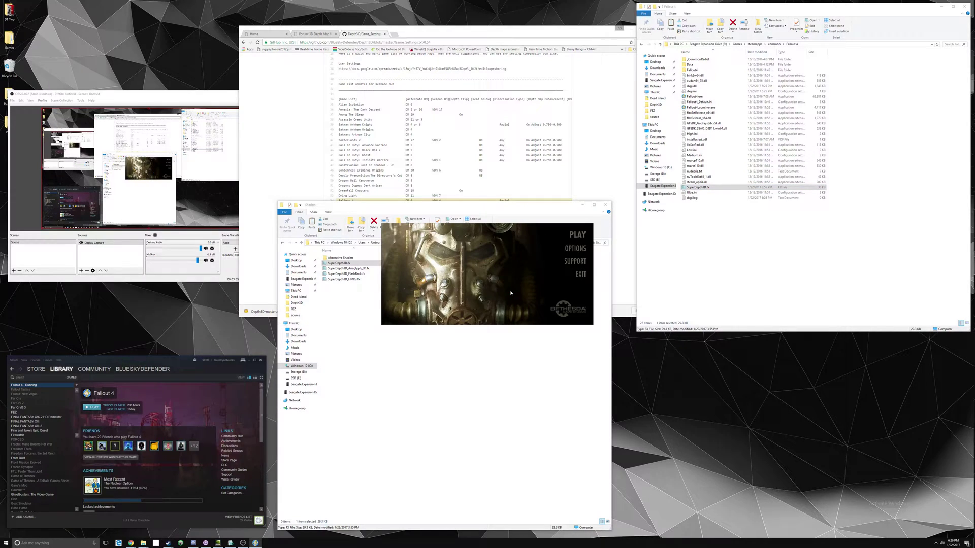
Step: Start Fallout 4 from its launcher and continue from the latest quicksave
{"action": "left_click_drag", "start_coordinate": [575, 234], "coordinate": [574, 251]}
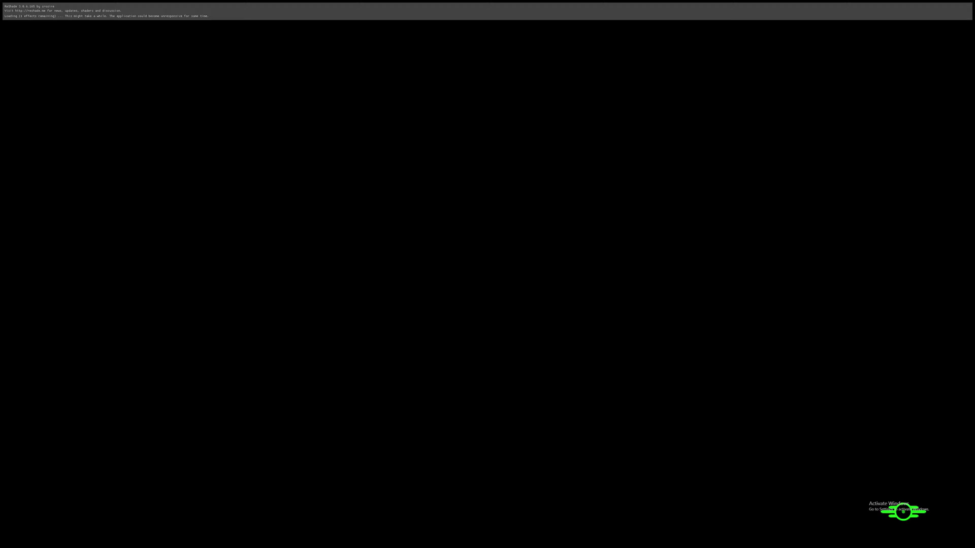
{"action": "key", "text": "Return"}
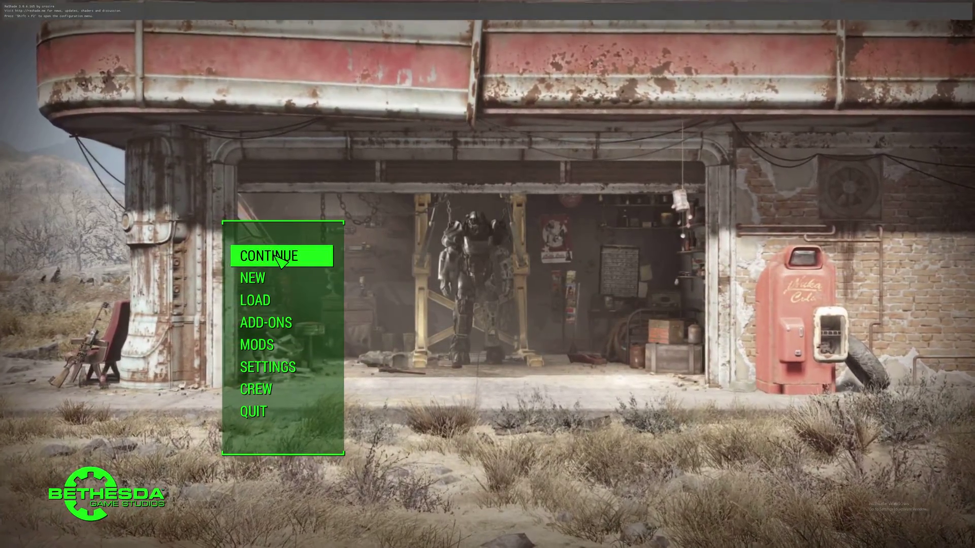
{"action": "left_click", "coordinate": [281, 257]}
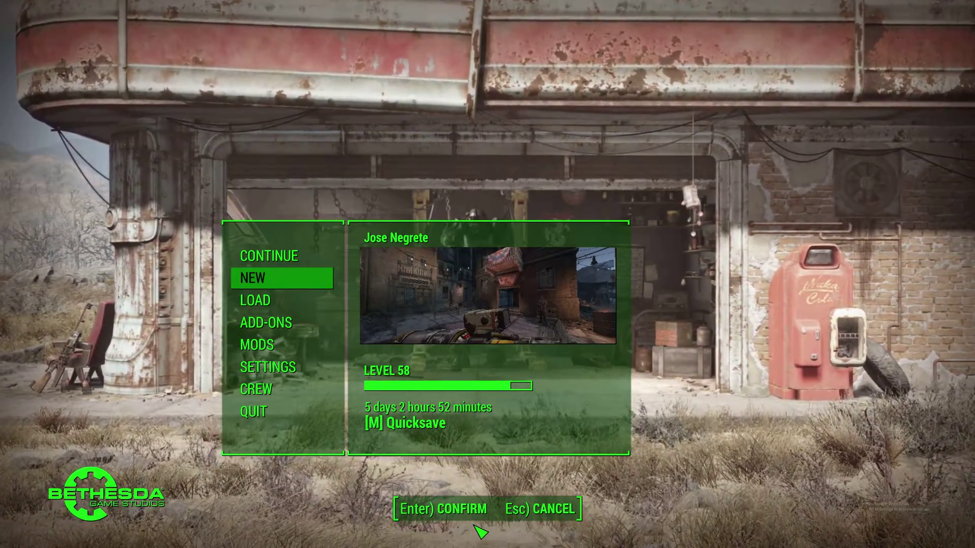
{"action": "left_click", "coordinate": [469, 510]}
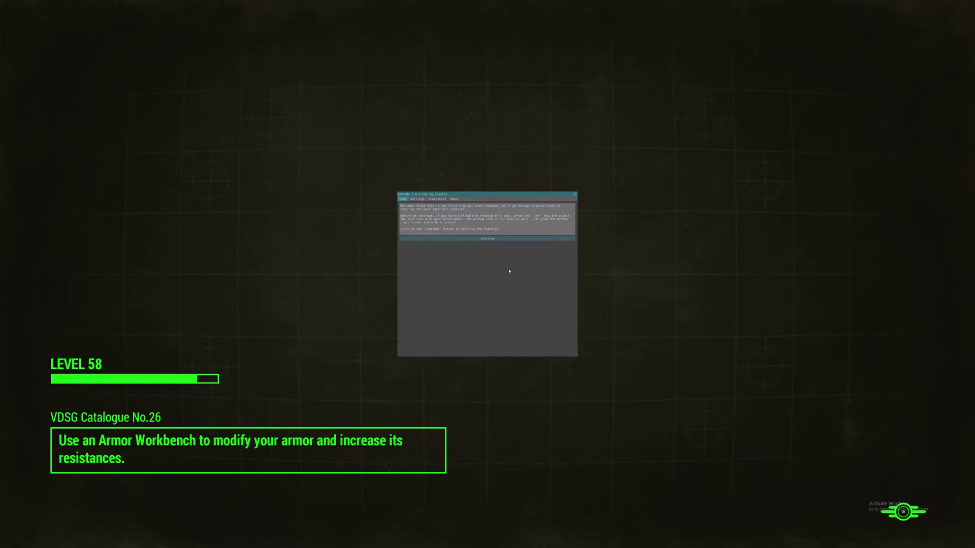
Step: Create a new ReShade preset named Depth3D and advance the tutorial to the SuperDepth3D technique
{"action": "left_click", "coordinate": [508, 238]}
{"action": "left_click", "coordinate": [562, 205]}
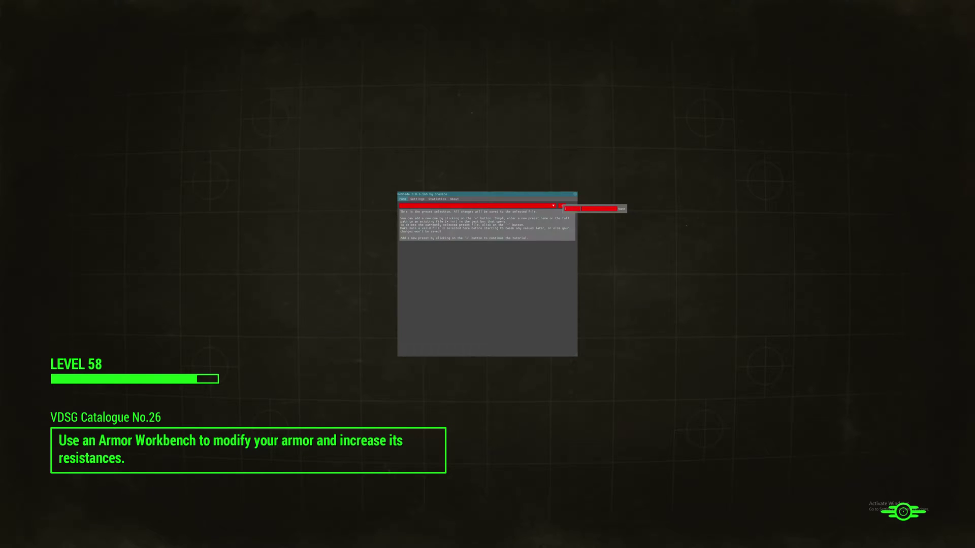
{"action": "type", "text": "lepd"}
{"action": "type", "text": "h3D"}
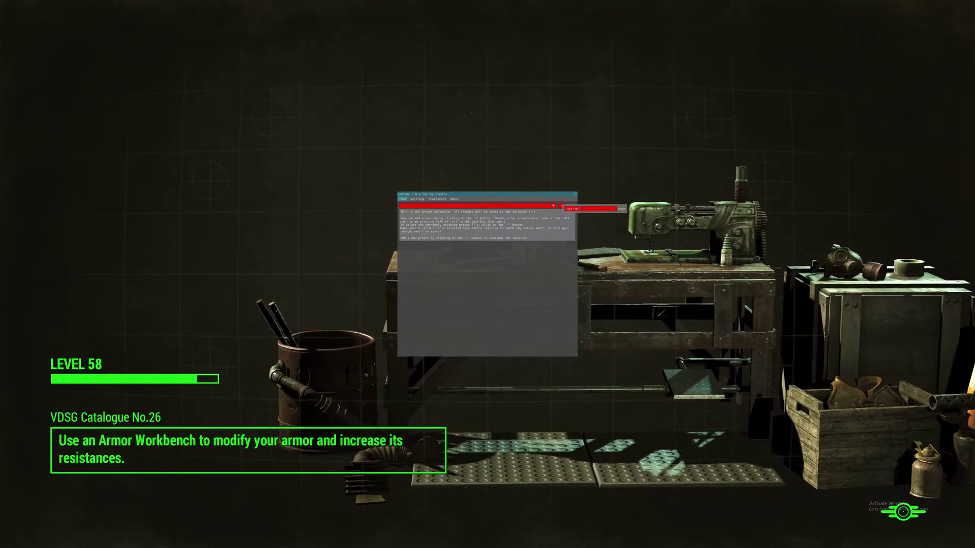
{"action": "key", "text": "Return"}
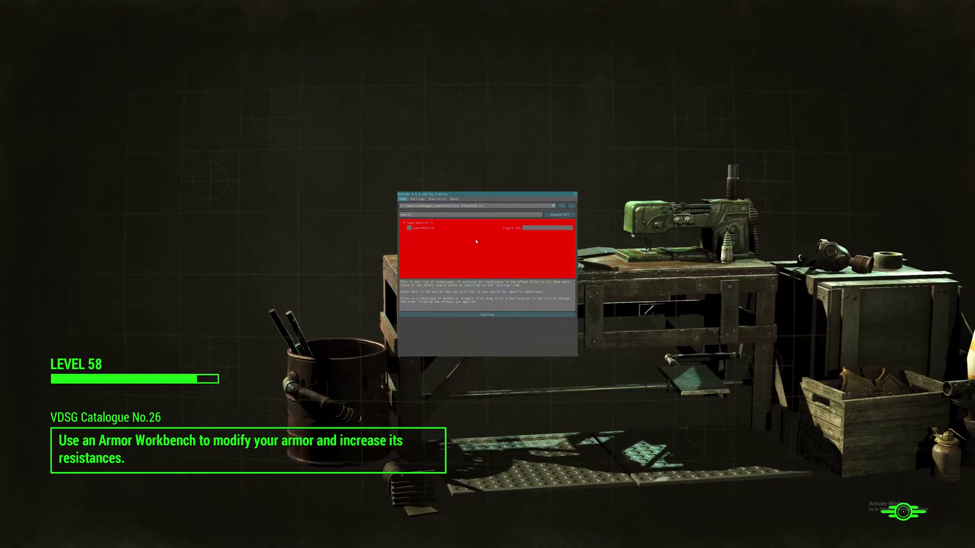
{"action": "left_click", "coordinate": [457, 315]}
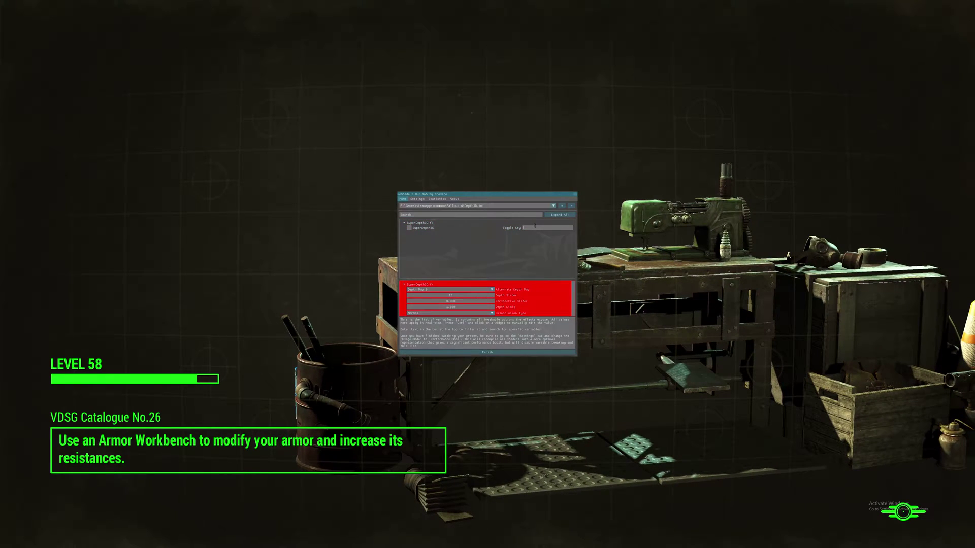
Step: Assign F12 as SuperDepth3D's toggle key, finish the tutorial, and turn the effect on
{"action": "key", "text": "F12"}
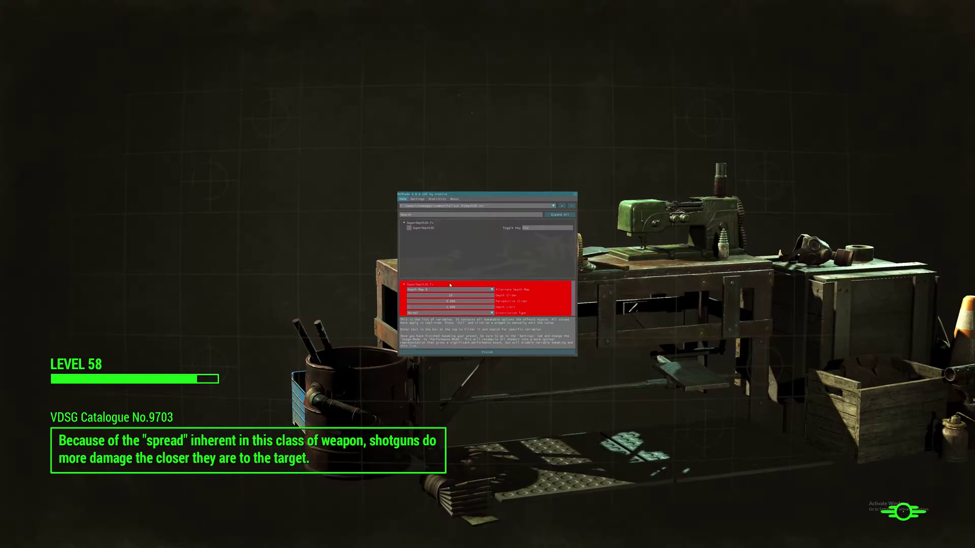
{"action": "left_click", "coordinate": [487, 352]}
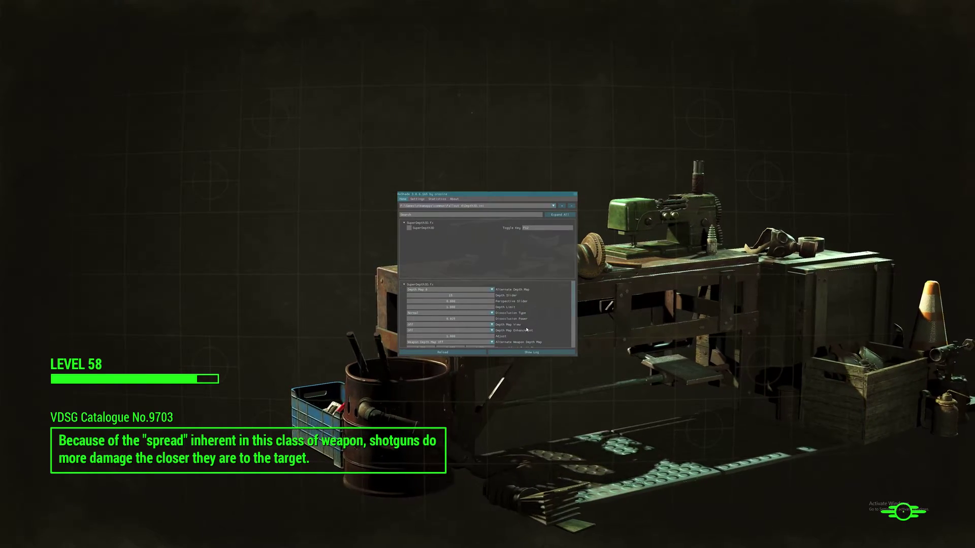
{"action": "key", "text": "F12"}
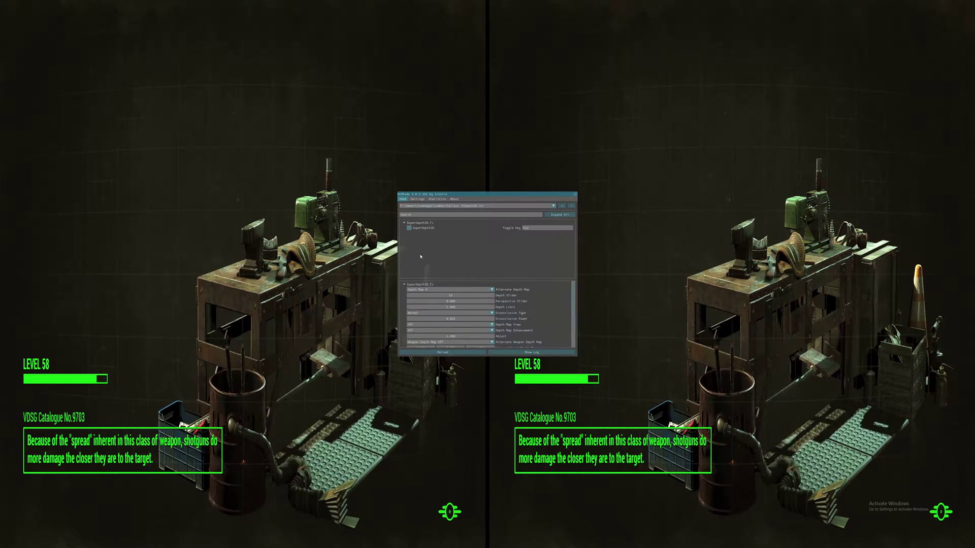
Step: Toggle SuperDepth3D off and back on to compare, then hide the overlay
{"action": "left_click", "coordinate": [412, 229]}
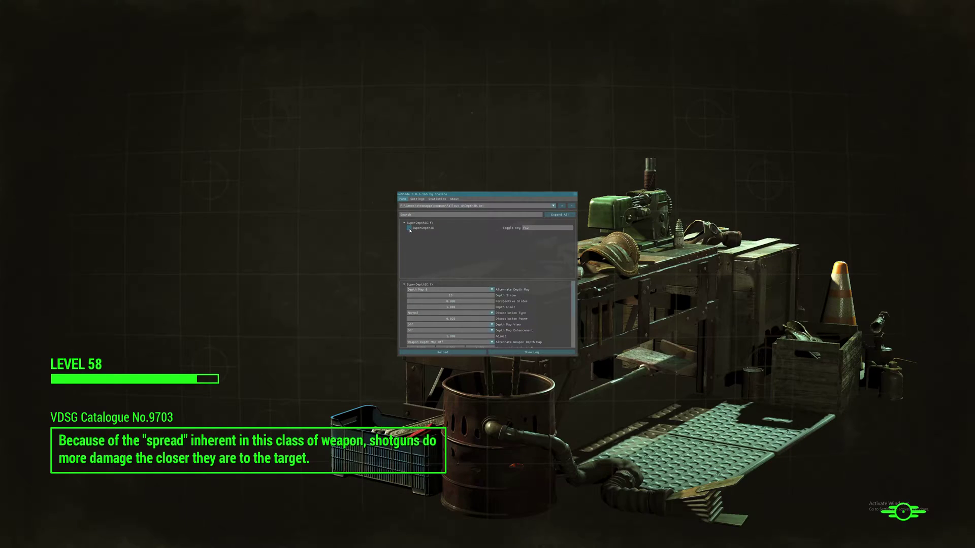
{"action": "left_click", "coordinate": [409, 229]}
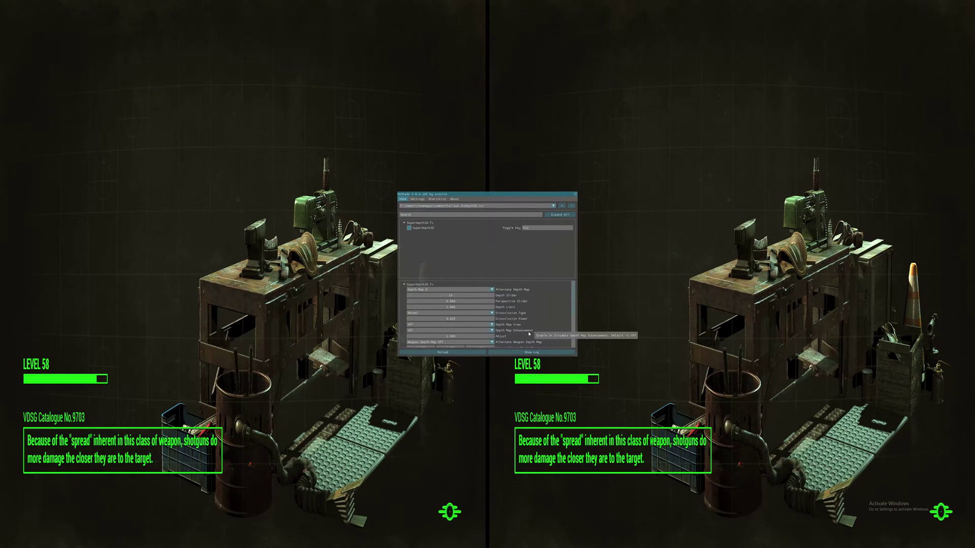
{"action": "scroll", "coordinate": [463, 343], "scroll_direction": "down", "scroll_amount": 1}
{"action": "scroll", "coordinate": [464, 343], "scroll_direction": "down", "scroll_amount": 3}
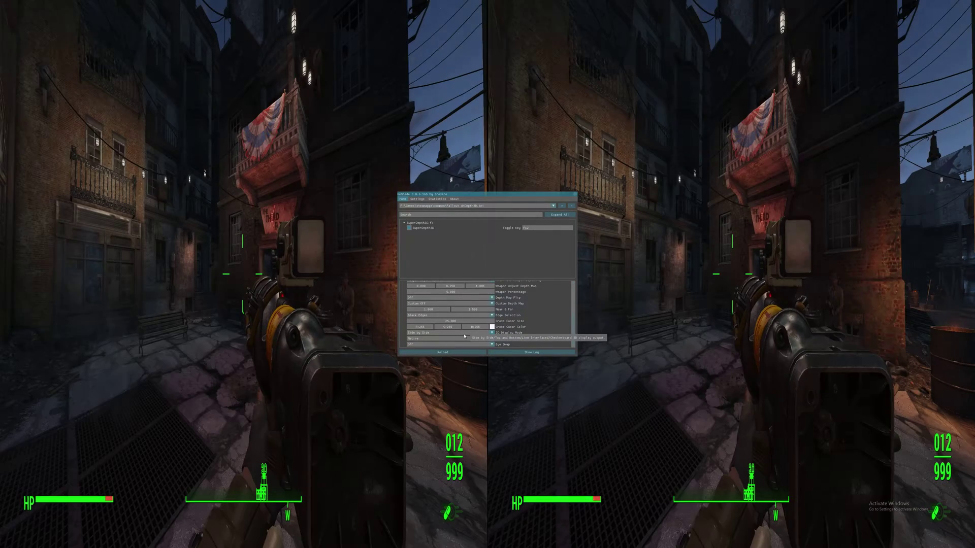
{"action": "scroll", "coordinate": [463, 336], "scroll_direction": "up", "scroll_amount": 5}
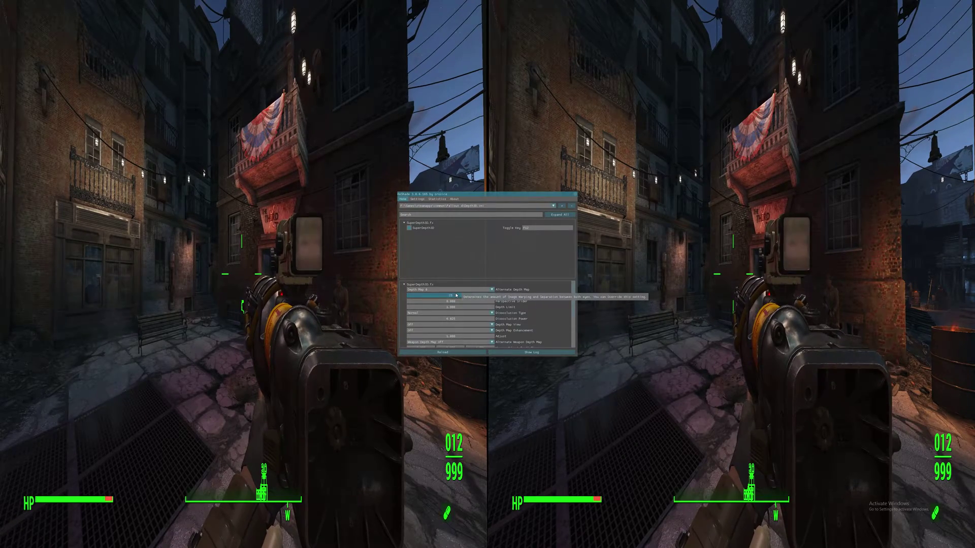
{"action": "key", "text": "Home"}
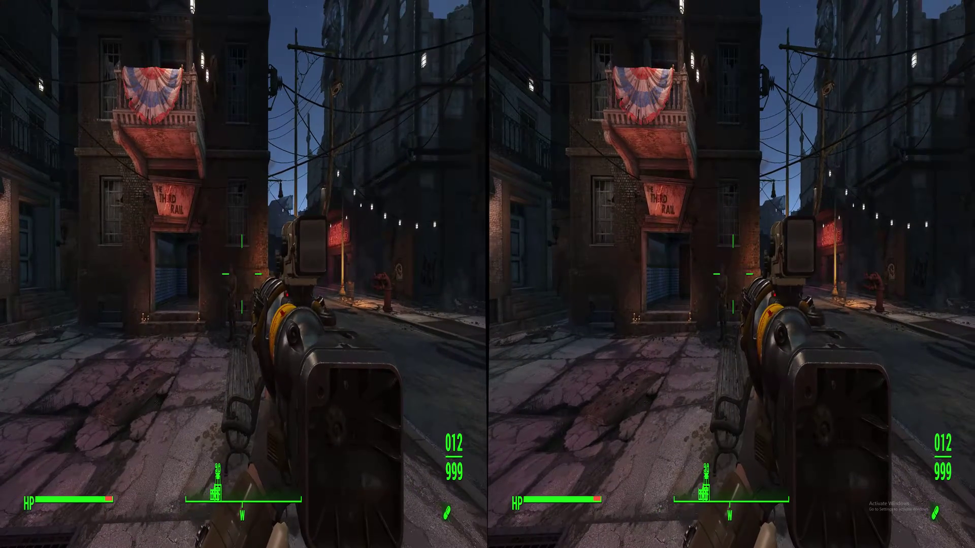
Step: Change SuperDepth3D's Disocclusion Type to Radial and hide the overlay to resume play
{"action": "key", "text": "Home"}
{"action": "key", "text": "Home"}
{"action": "key", "text": "Home"}
{"action": "left_click", "coordinate": [461, 312]}
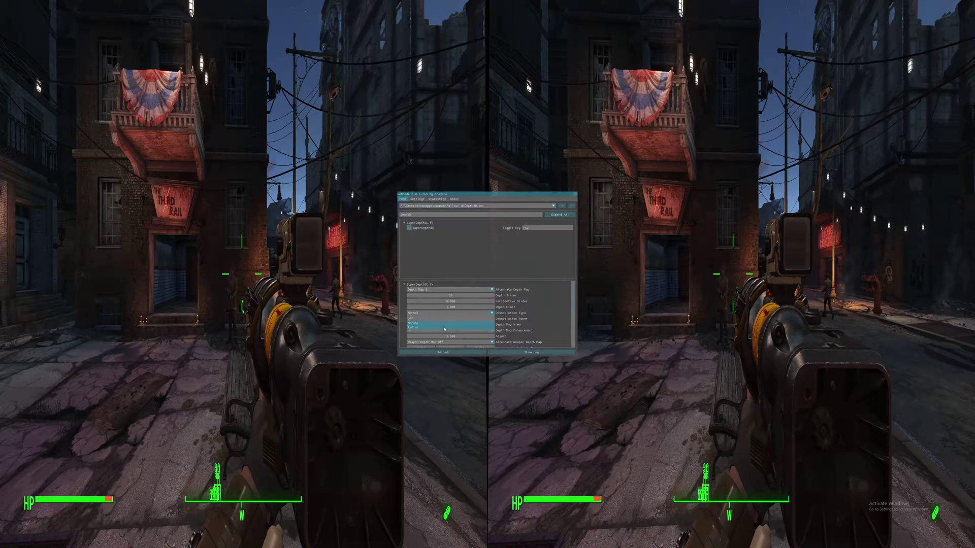
{"action": "left_click", "coordinate": [444, 327]}
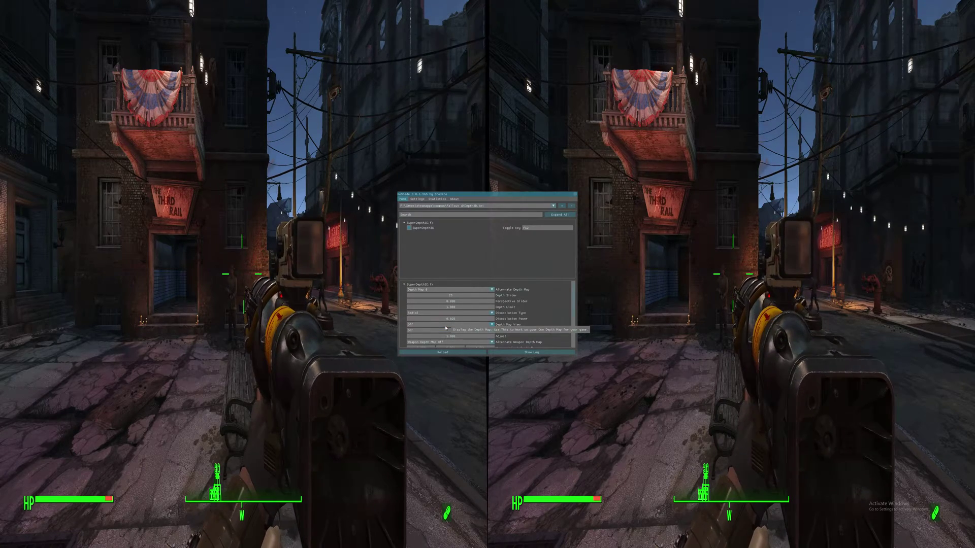
{"action": "key", "text": "Home"}
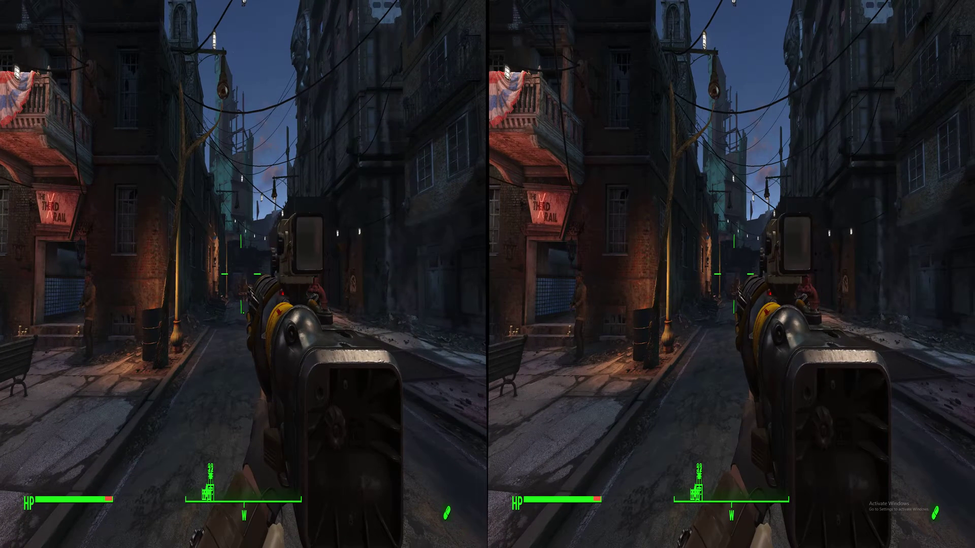
Step: Reopen the overlay, move its window up-left, and set SuperDepth3D's Eye Swap to On
{"action": "key", "text": "Home"}
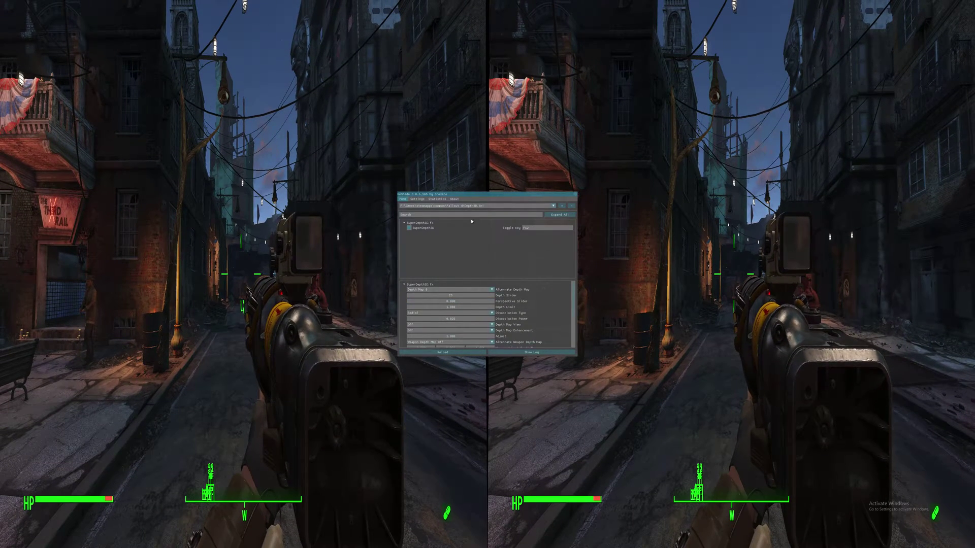
{"action": "left_click_drag", "start_coordinate": [463, 193], "coordinate": [362, 138]}
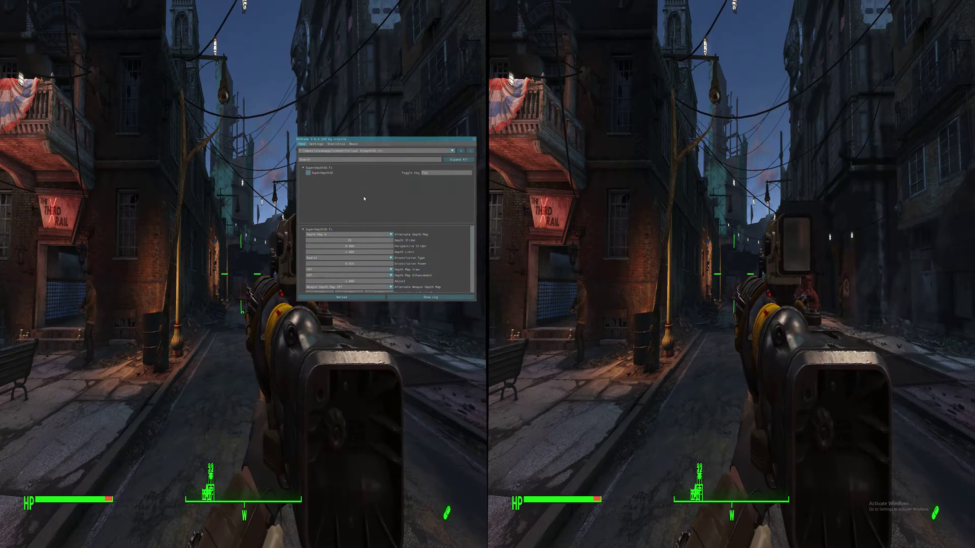
{"action": "scroll", "coordinate": [374, 254], "scroll_direction": "down", "scroll_amount": 3}
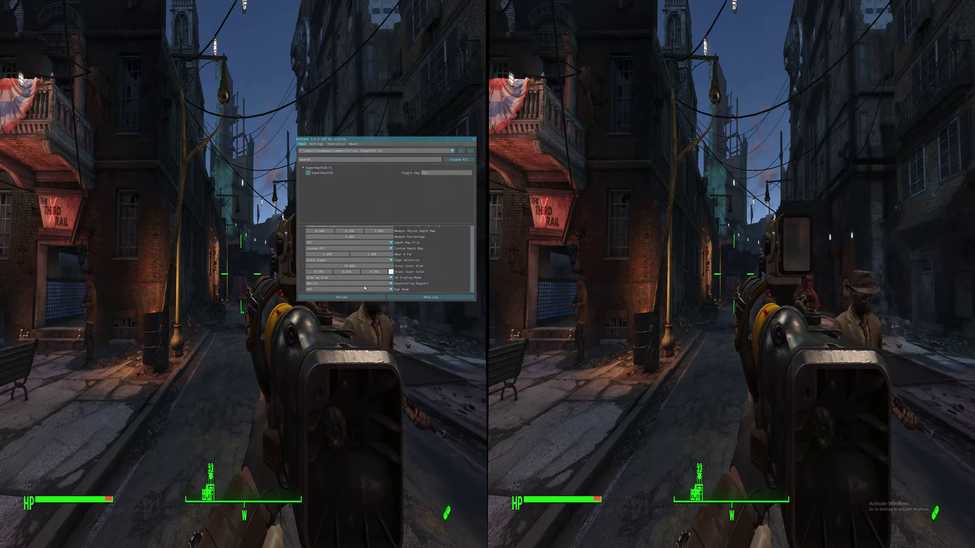
{"action": "left_click", "coordinate": [366, 291]}
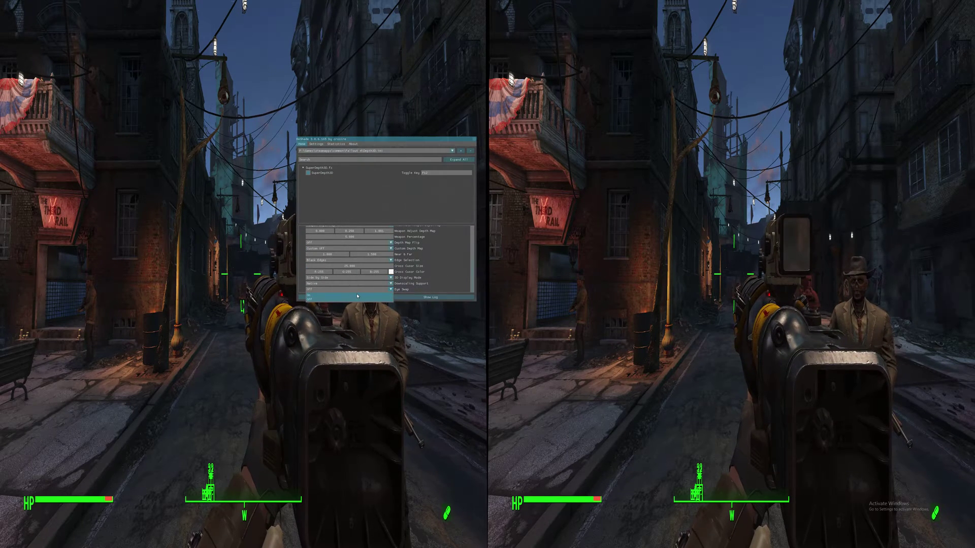
{"action": "left_click", "coordinate": [357, 295]}
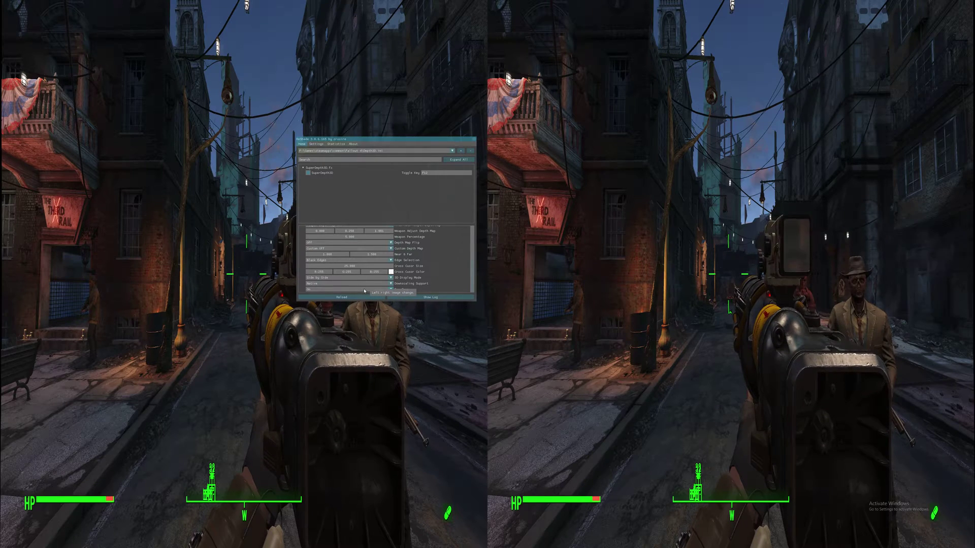